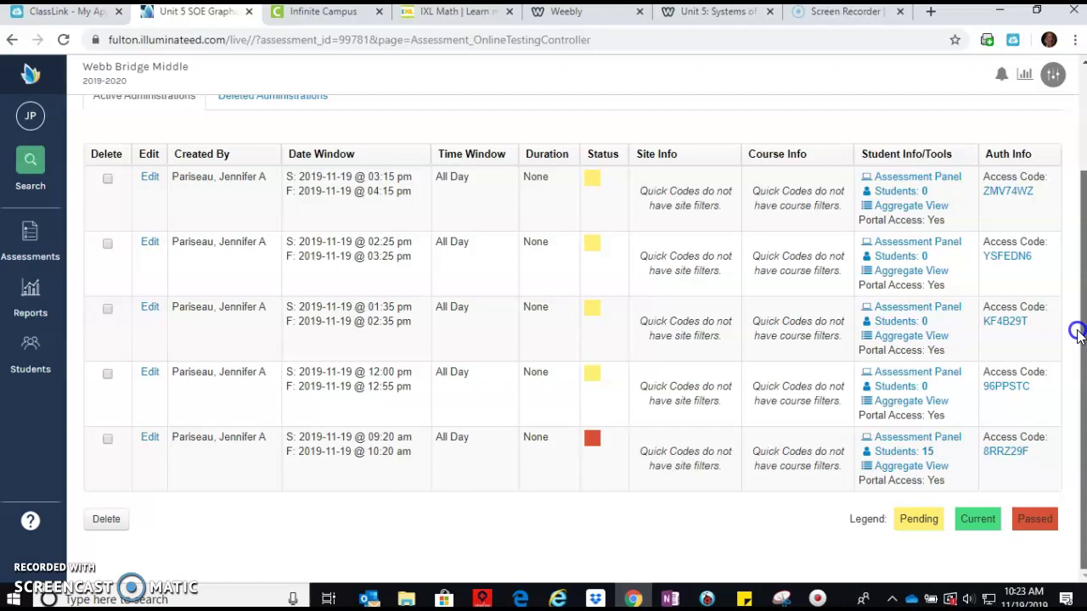
# Open the Assessment Panel for the 2019-11-19 administration that runs from 09:20 am to 10:20 am.
pyautogui.moveTo(1077, 334); pyautogui.dragTo(1074, 282)
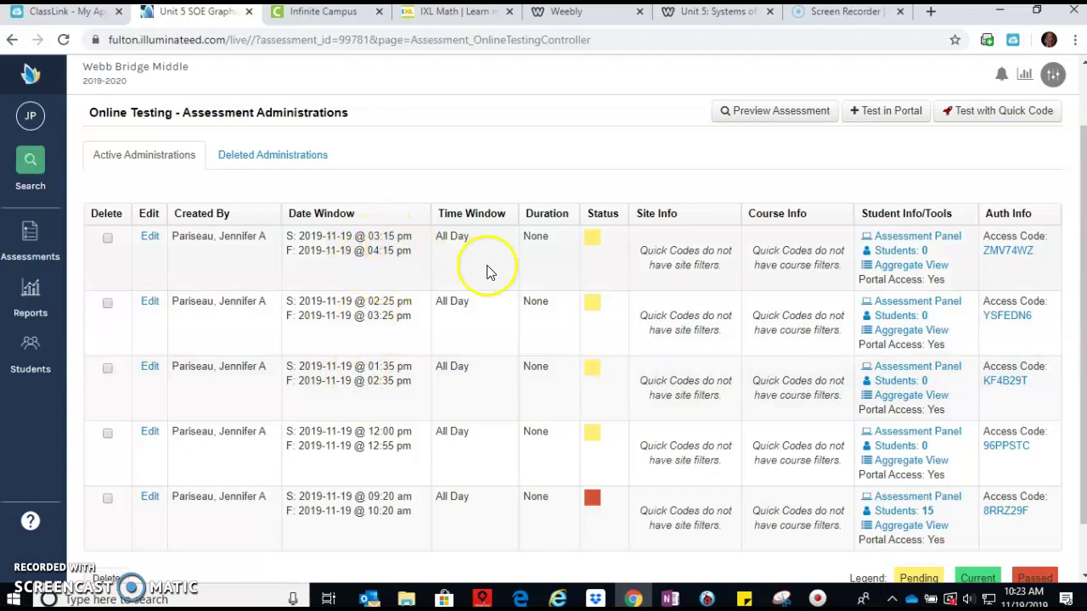
pyautogui.scroll(-1, 824, 521)
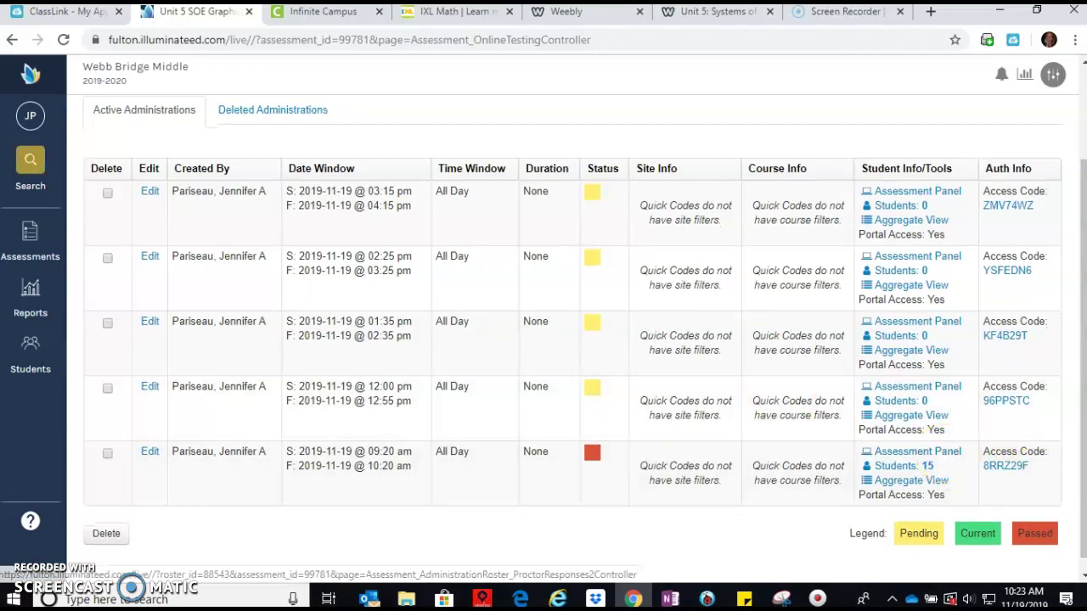
pyautogui.click(31, 241)
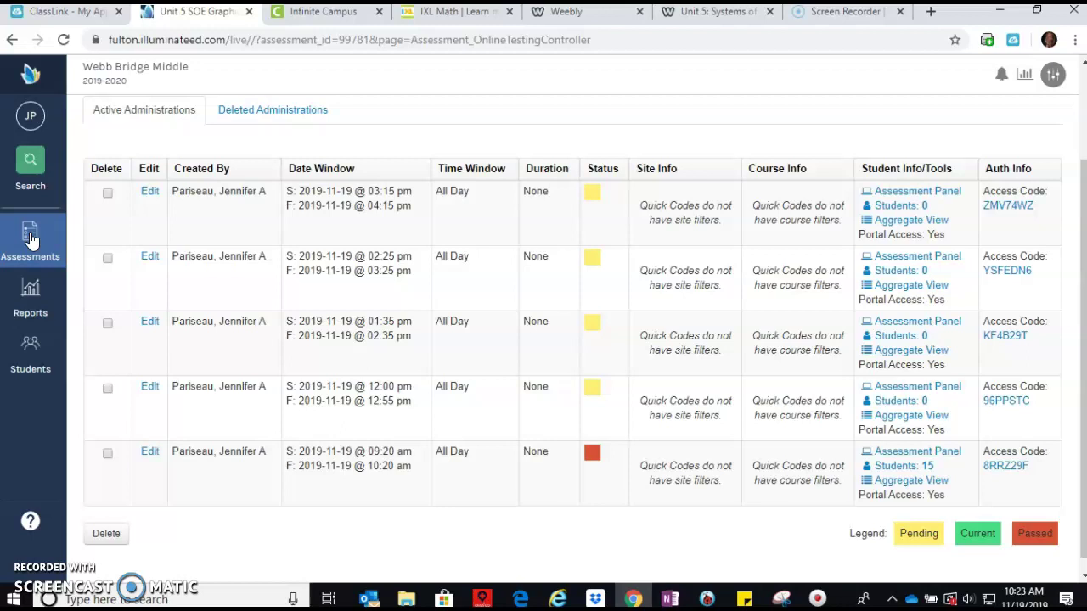
pyautogui.click(924, 459)
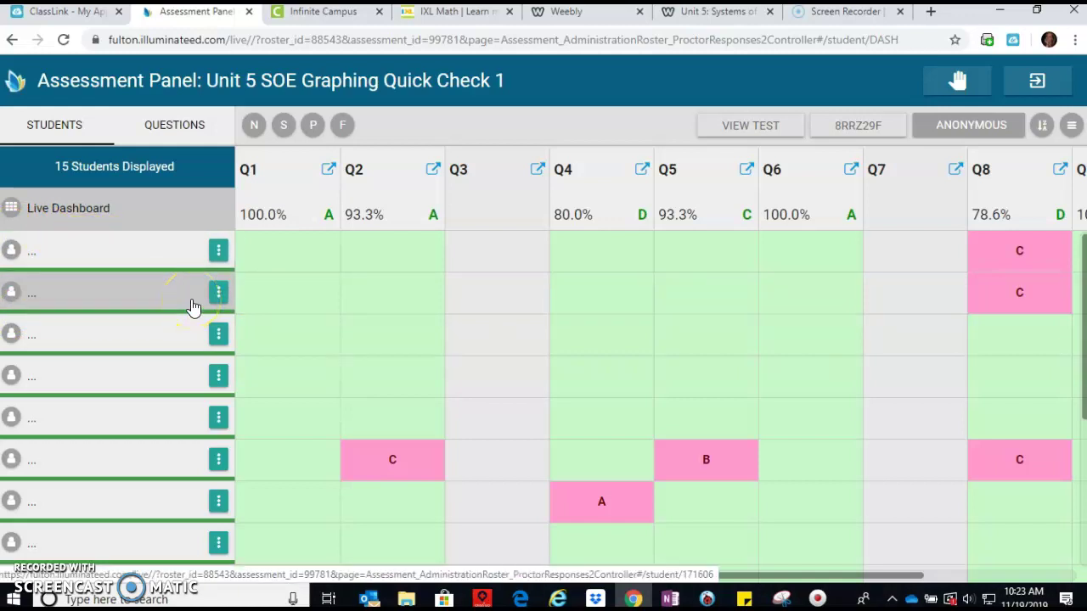
# Label the students by ID and restore the Anonymous display.
pyautogui.click(945, 131)
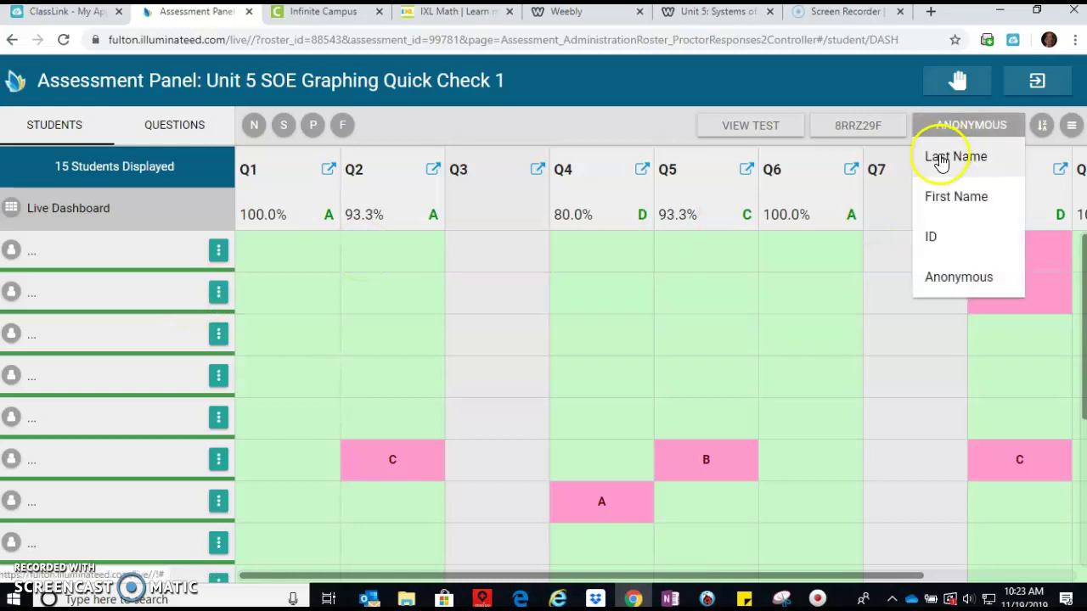
pyautogui.click(944, 236)
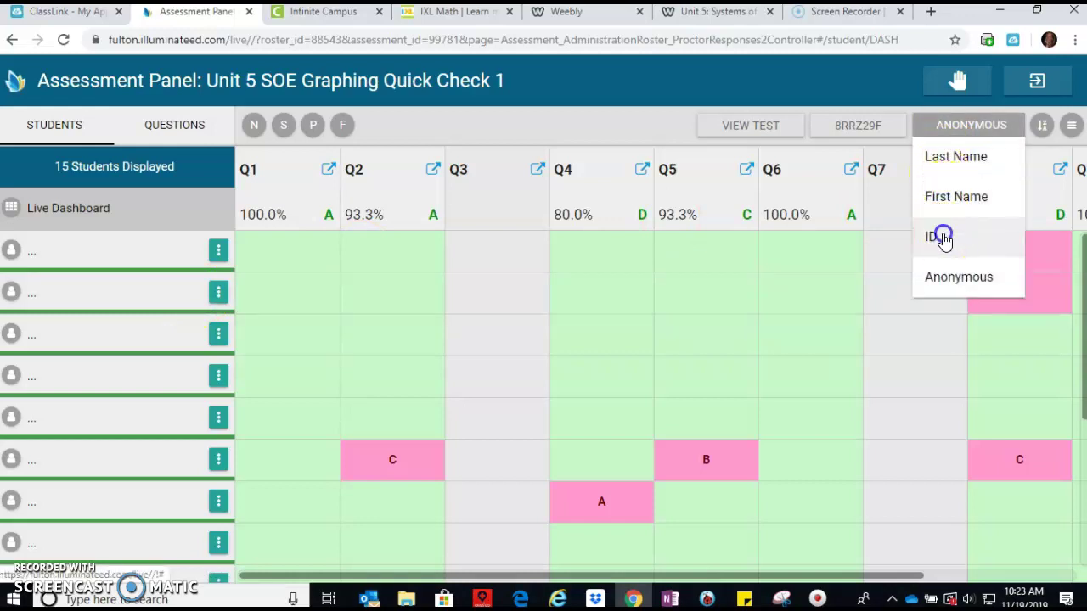
pyautogui.click(944, 132)
pyautogui.click(941, 212)
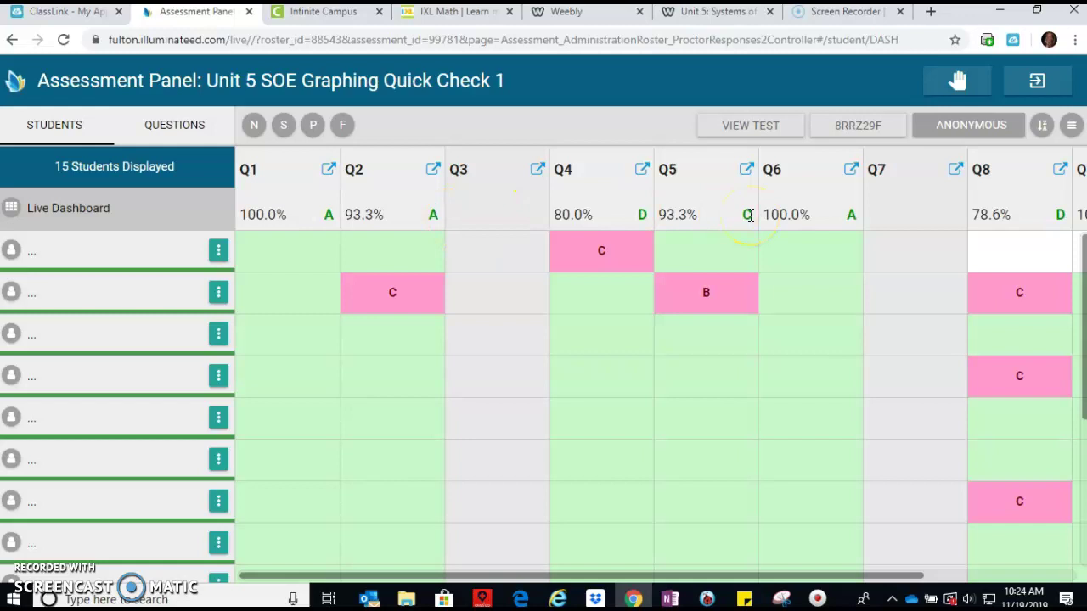
# Turn on Reveal Mode to hide the students' results on the live dashboard.
pyautogui.click(1070, 128)
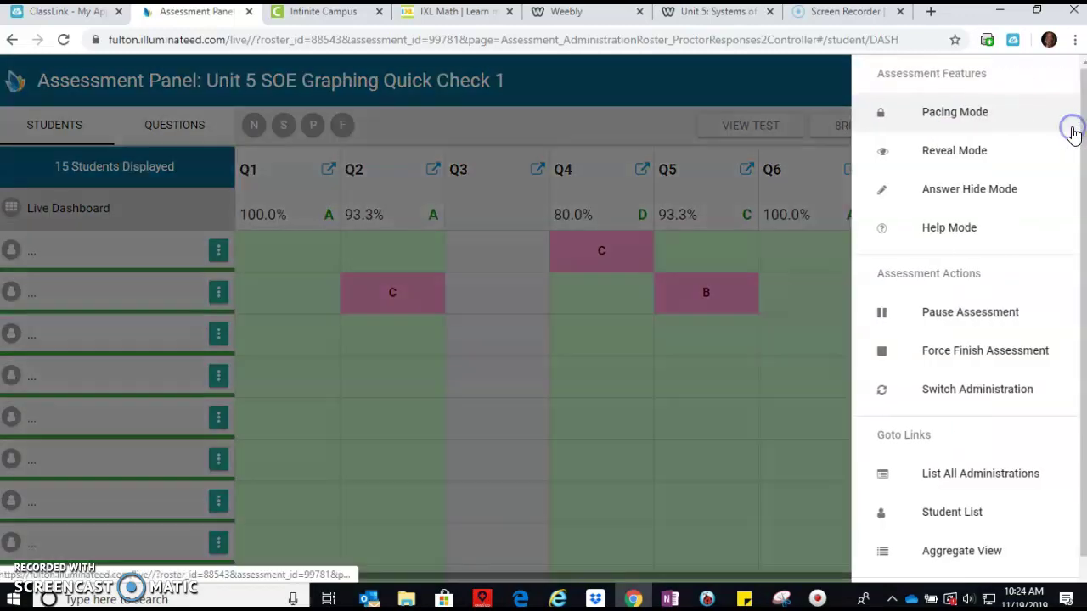
pyautogui.click(970, 156)
pyautogui.click(590, 316)
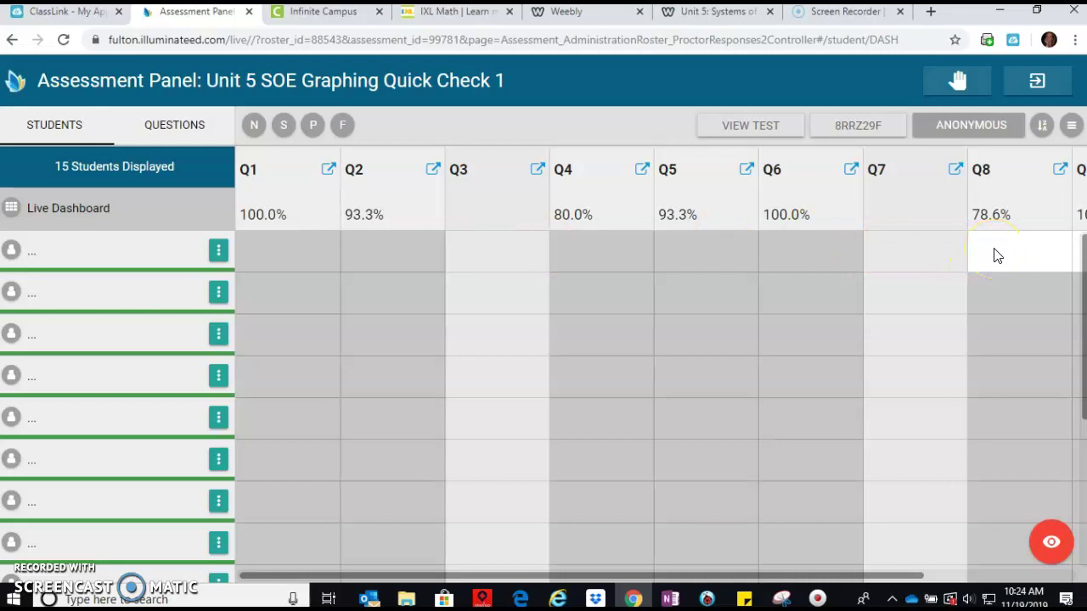
# Turn off Reveal Mode and enable Answer Hide Mode on the live dashboard.
pyautogui.click(1068, 125)
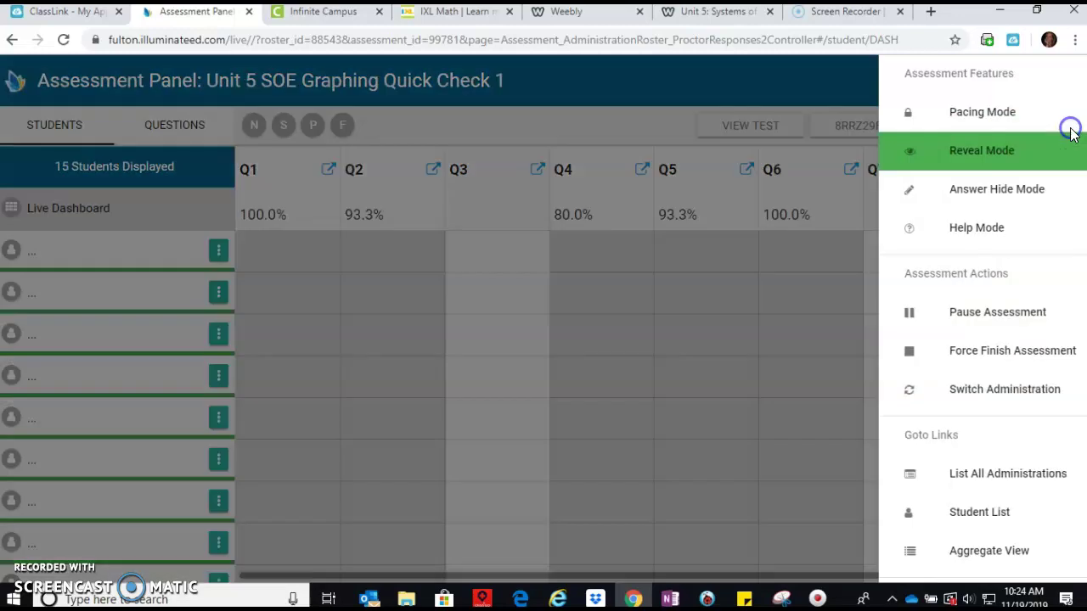
pyautogui.click(942, 153)
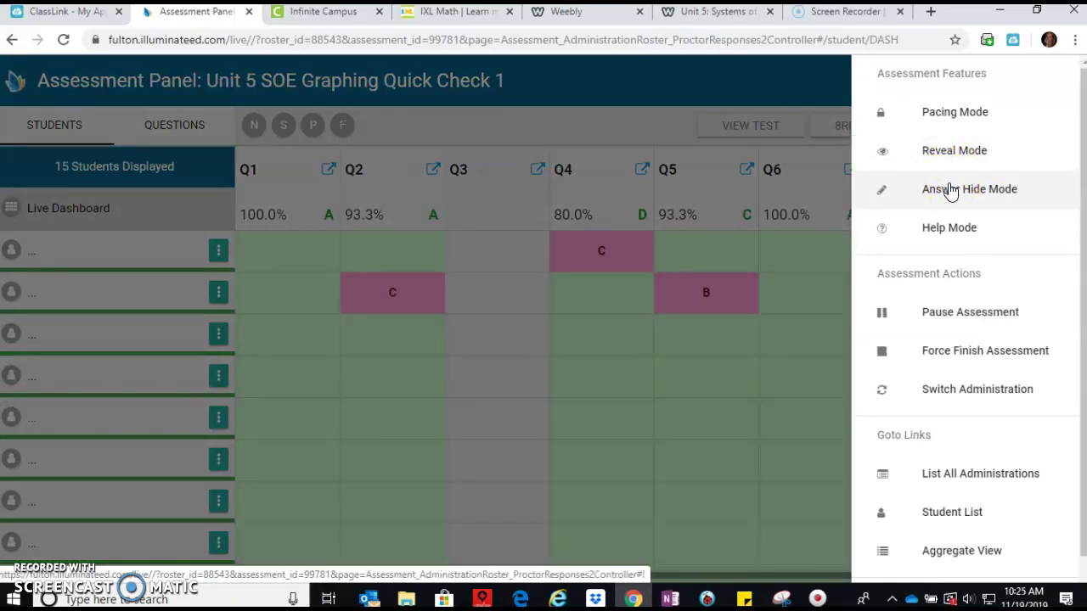
pyautogui.click(949, 190)
pyautogui.click(631, 337)
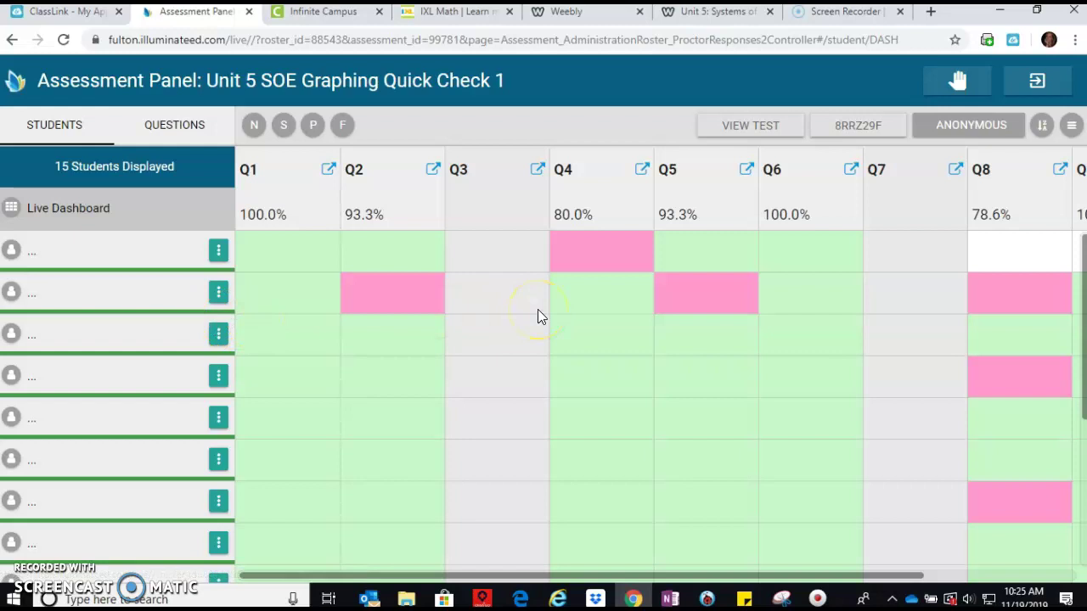
# Examine the class's responses to Question 2, Question 5 and Question 8 one after another.
pyautogui.click(432, 174)
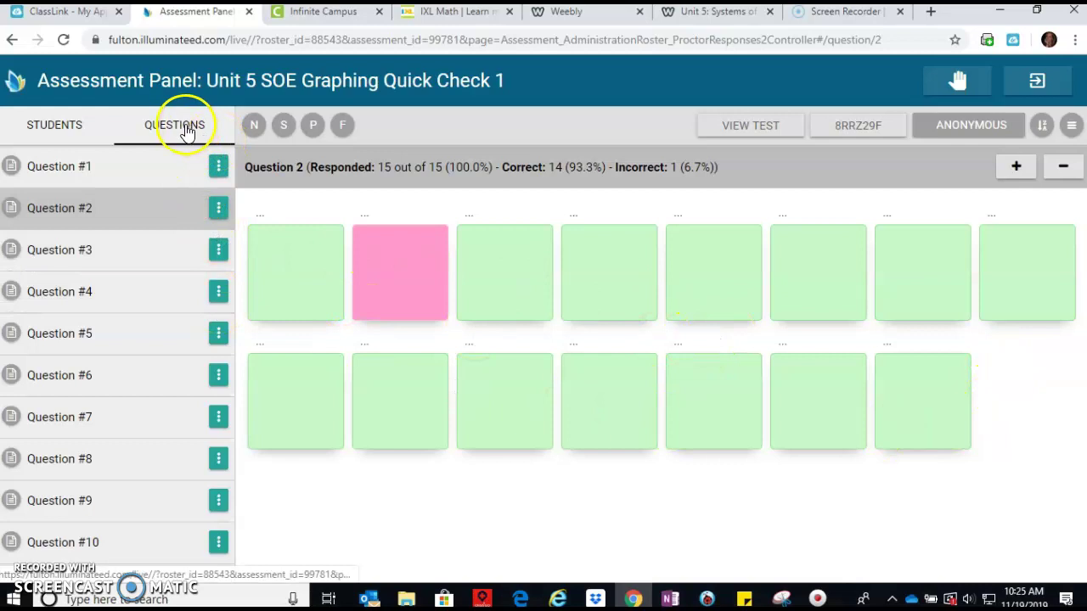
pyautogui.click(118, 352)
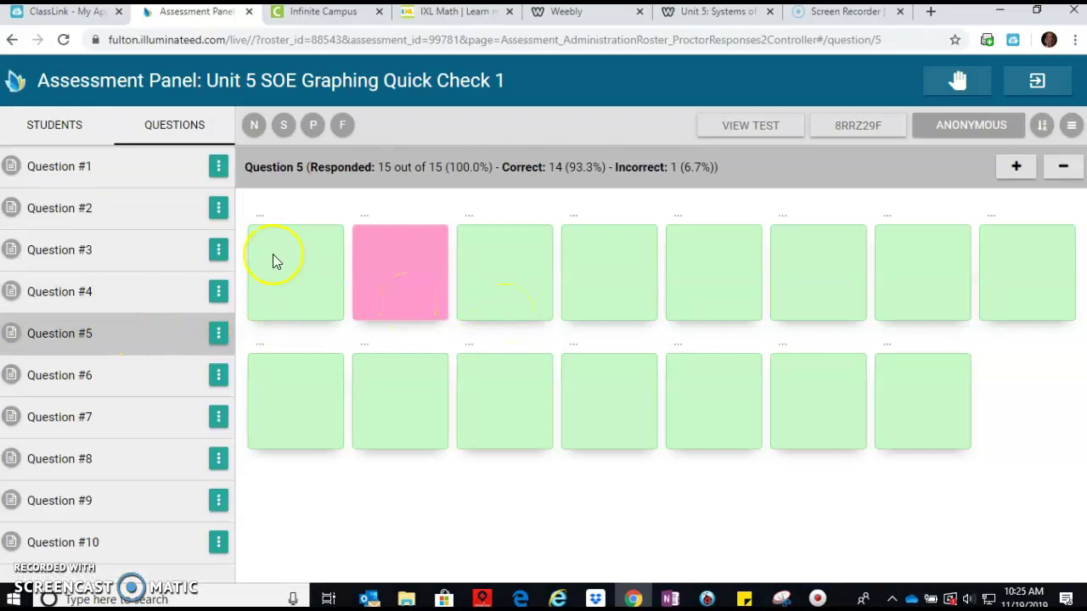
pyautogui.click(90, 459)
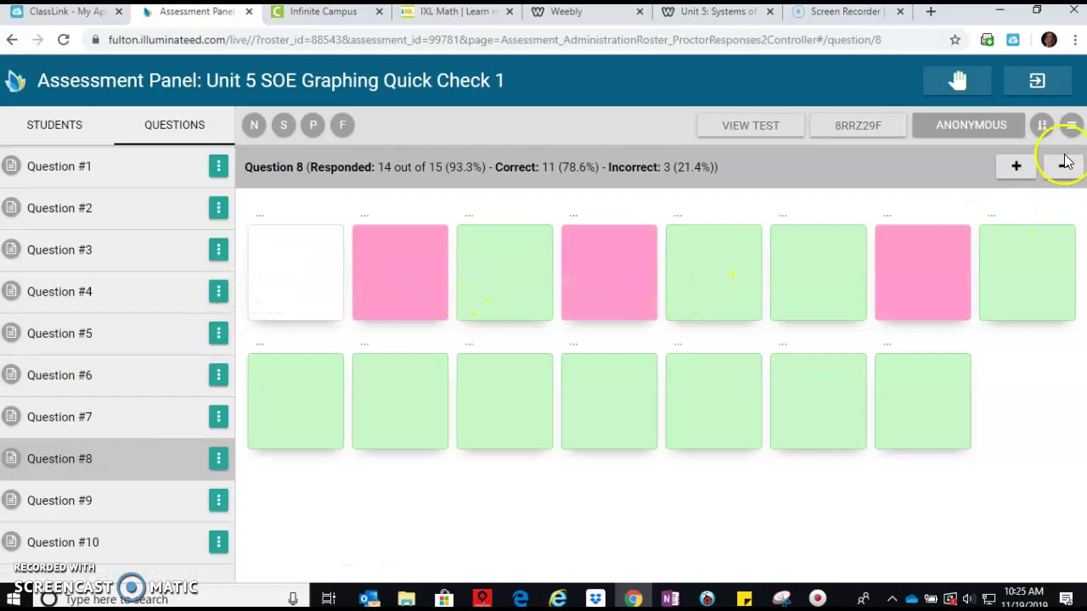
# Turn off Answer Hide Mode so the Question 8 tiles show the students' answer choices.
pyautogui.click(1068, 127)
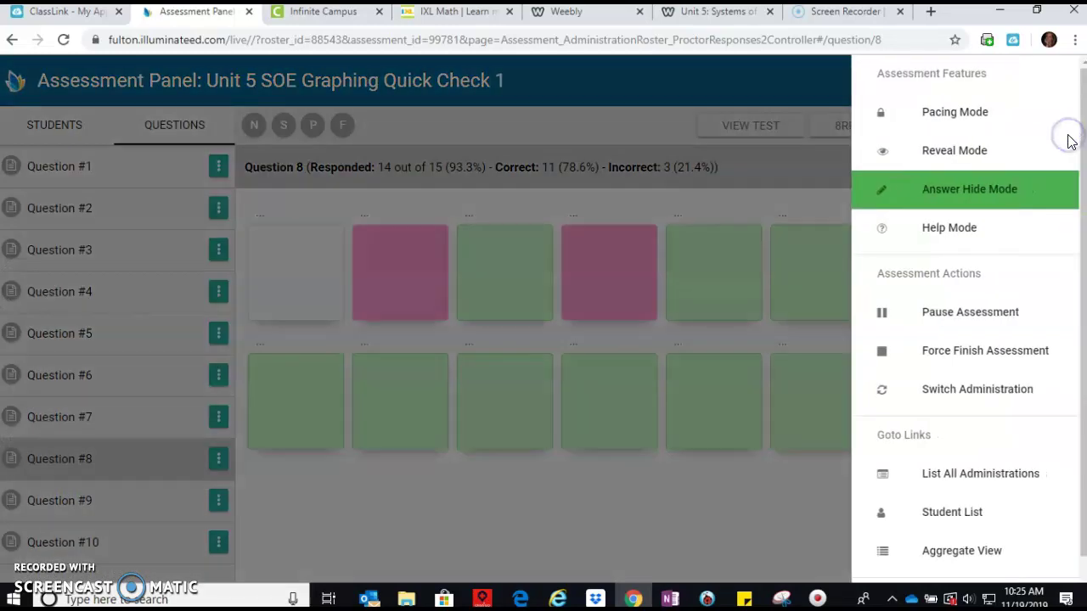
pyautogui.click(985, 197)
pyautogui.click(726, 335)
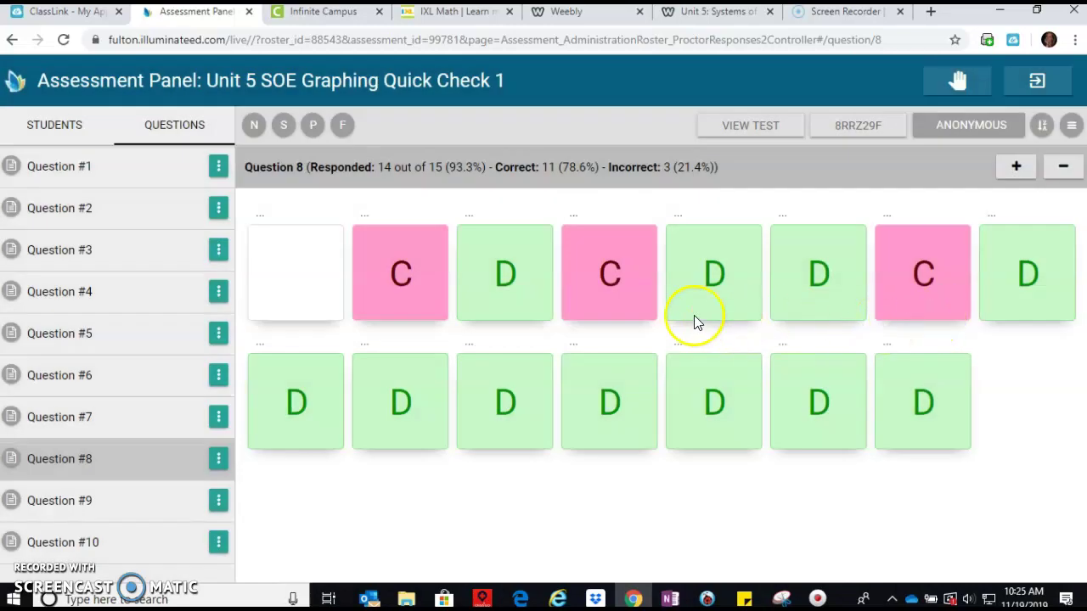
# Shrink the Question 8 response tiles and enlarge them back to their previous size.
pyautogui.click(412, 292)
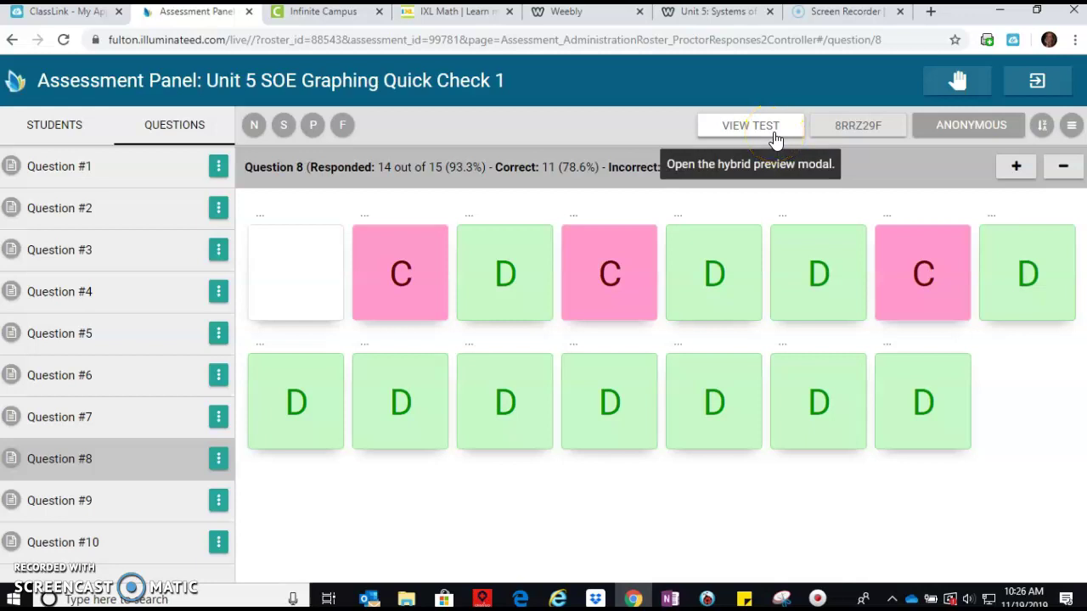
pyautogui.click(1062, 174)
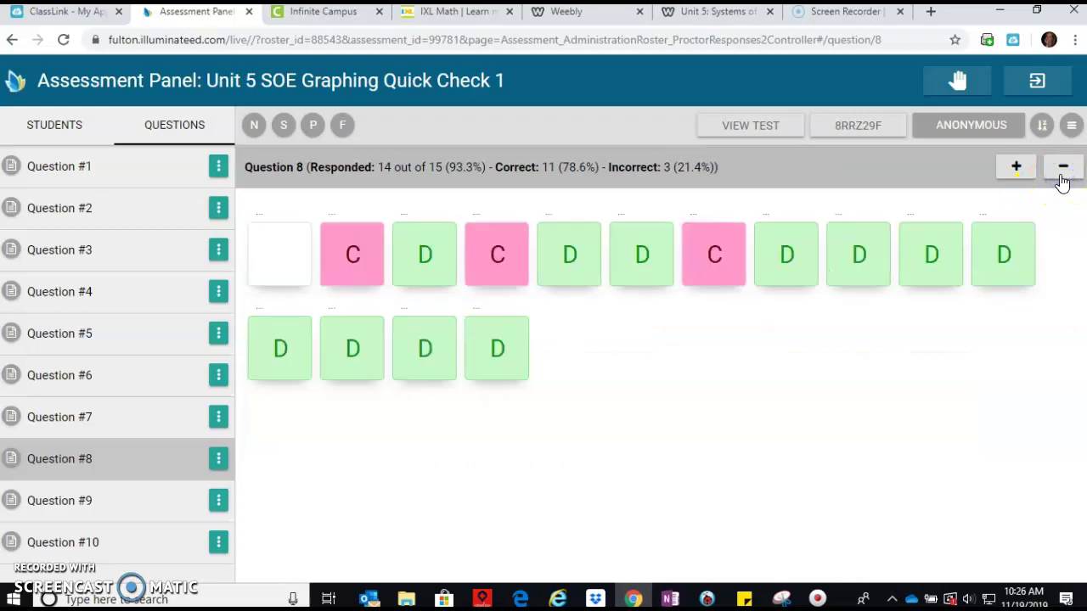
pyautogui.click(1007, 172)
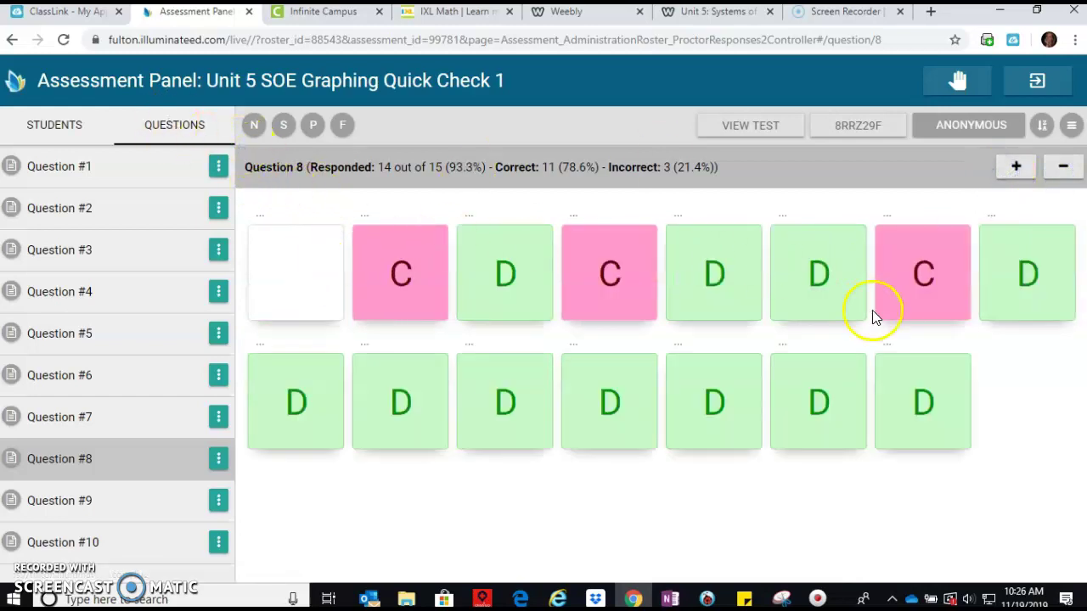
# Return to the students' live dashboard and open the class's responses to Question 7.
pyautogui.click(48, 127)
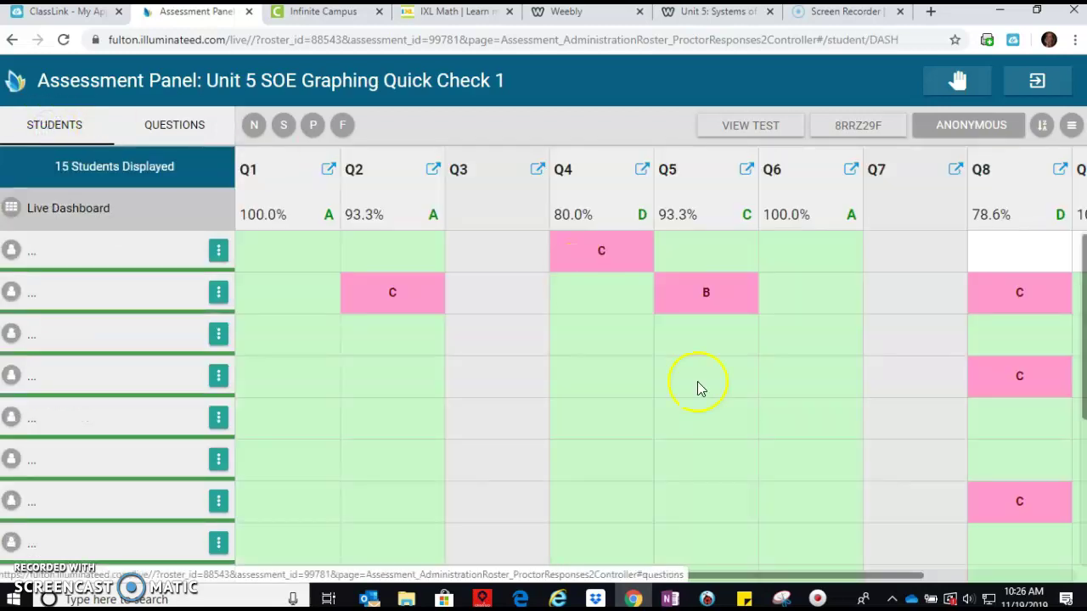
pyautogui.click(723, 576)
pyautogui.moveTo(723, 577); pyautogui.dragTo(660, 582)
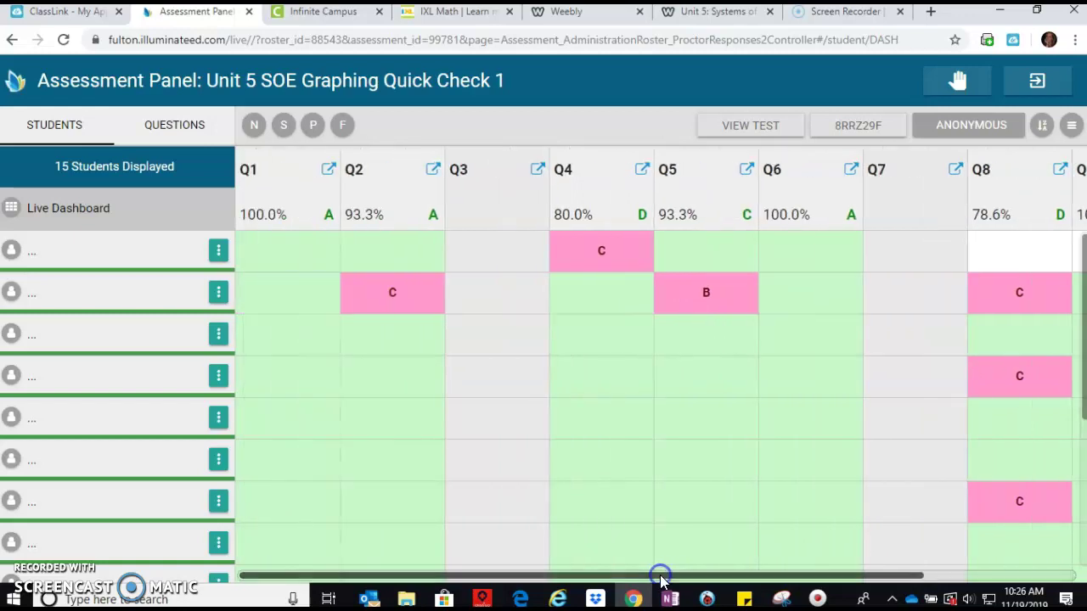
pyautogui.click(955, 169)
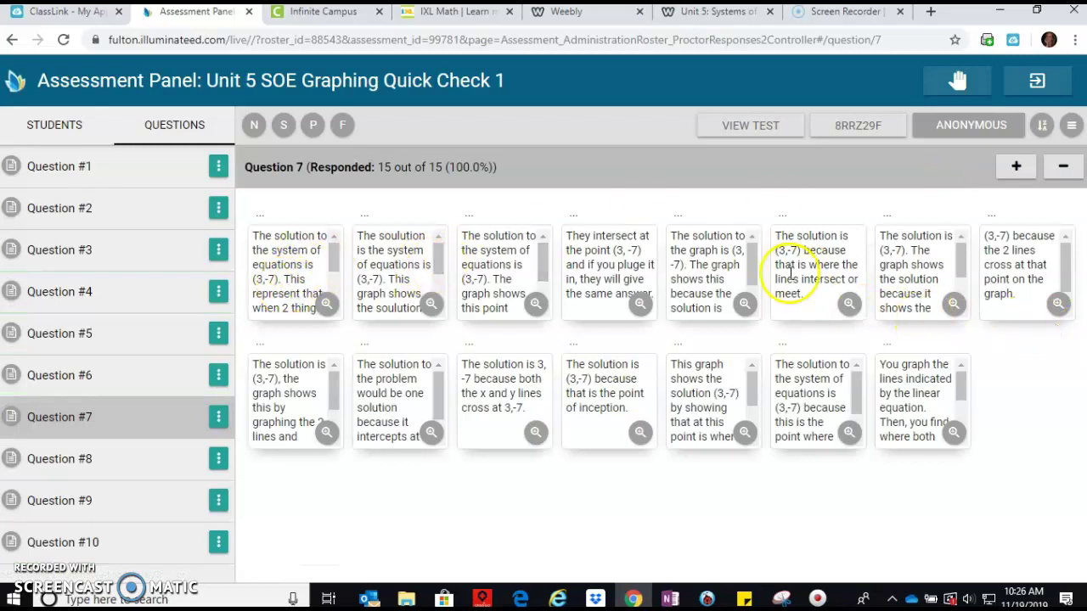
# Read the first, second and fourth students' written answers to Question 7 in enlarged view, closing each one.
pyautogui.click(327, 305)
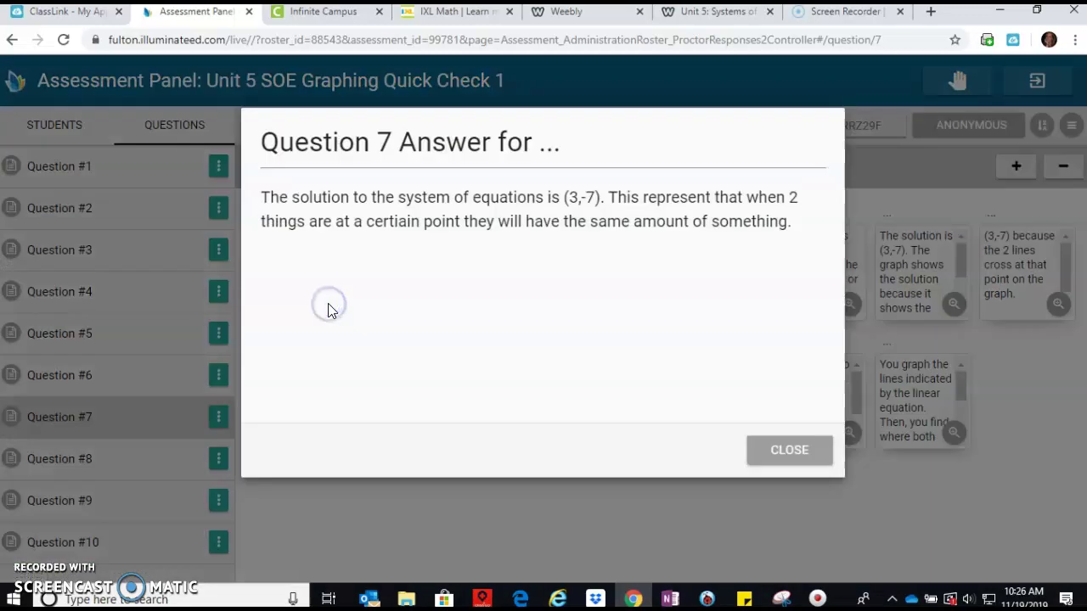
pyautogui.click(786, 454)
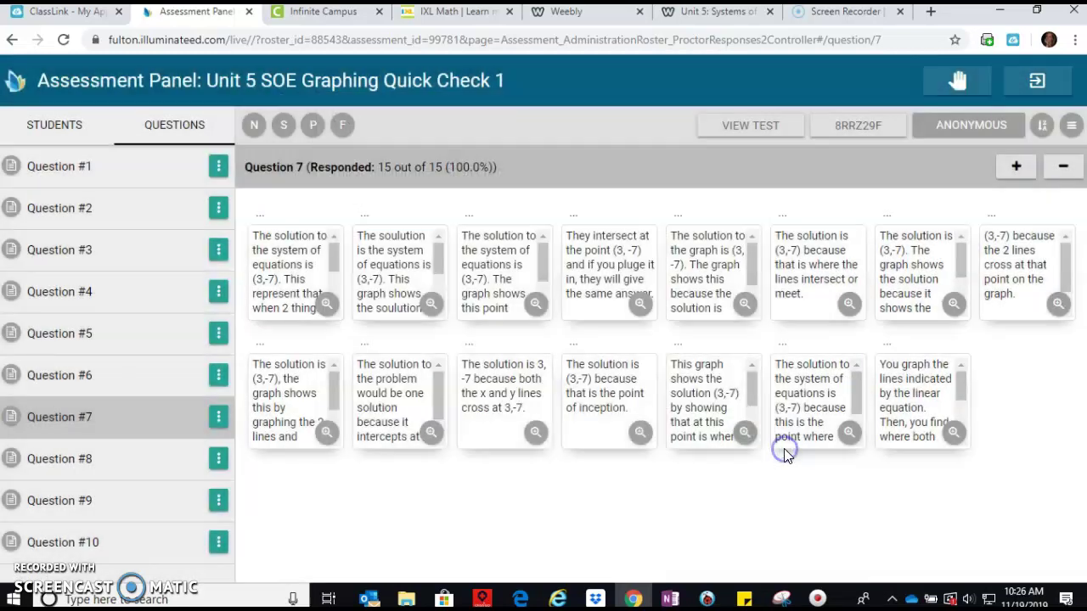
pyautogui.click(433, 308)
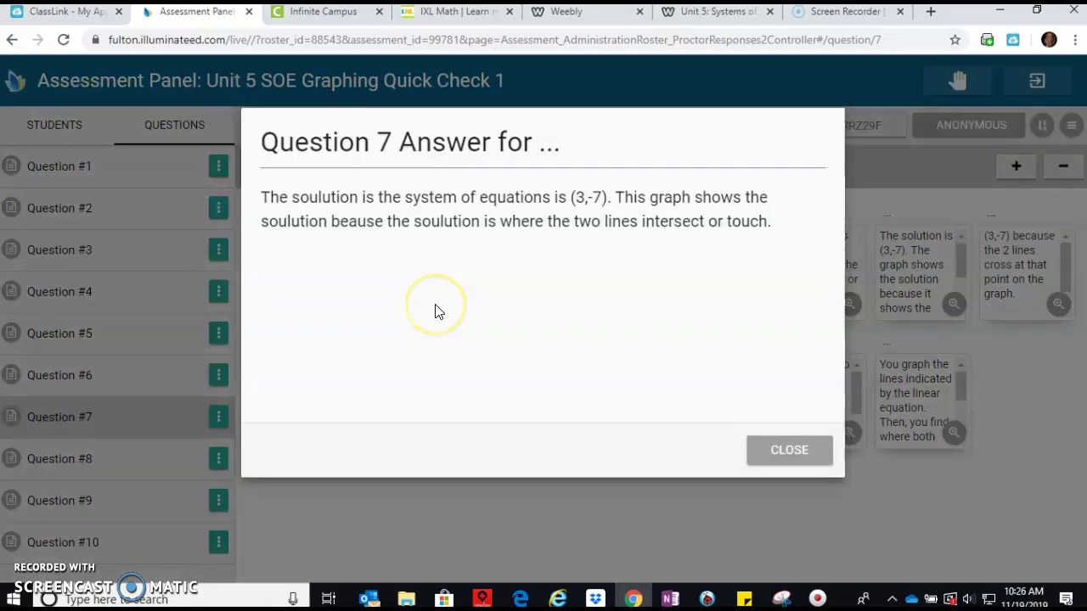
pyautogui.click(789, 451)
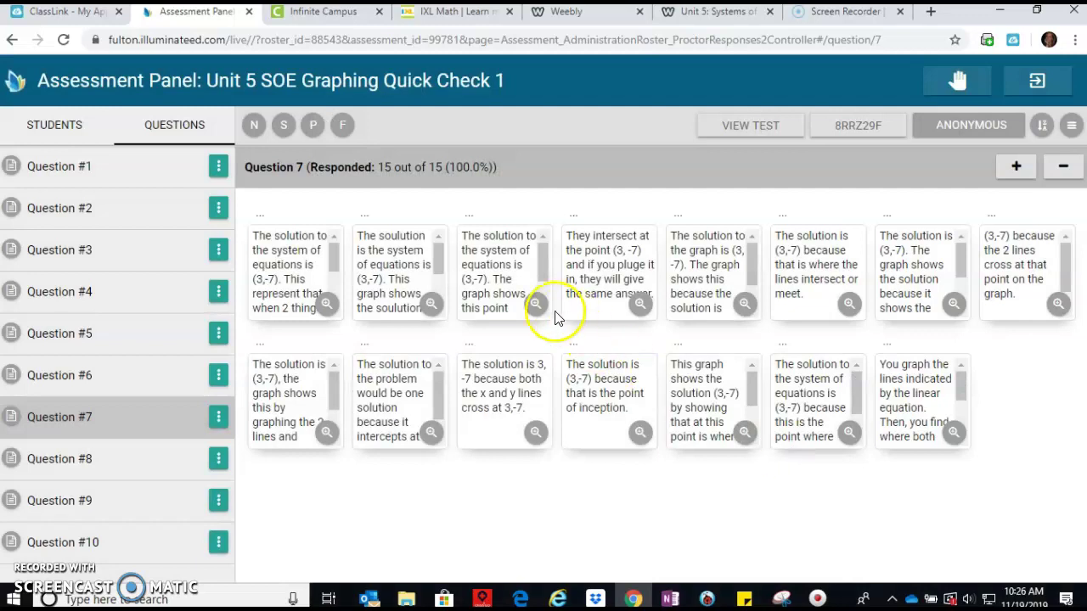
pyautogui.click(639, 308)
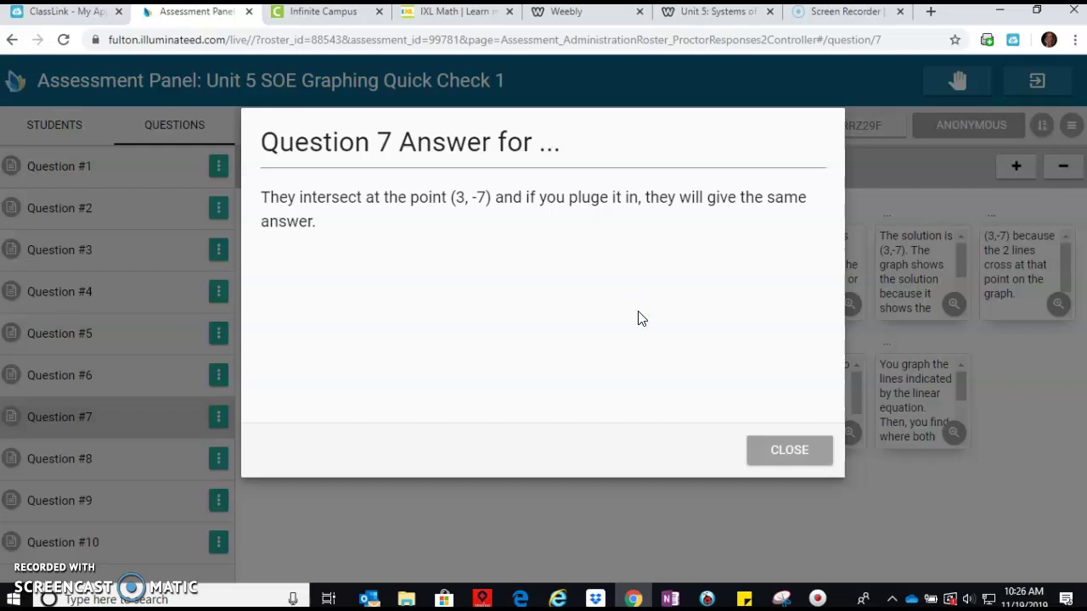
pyautogui.click(757, 451)
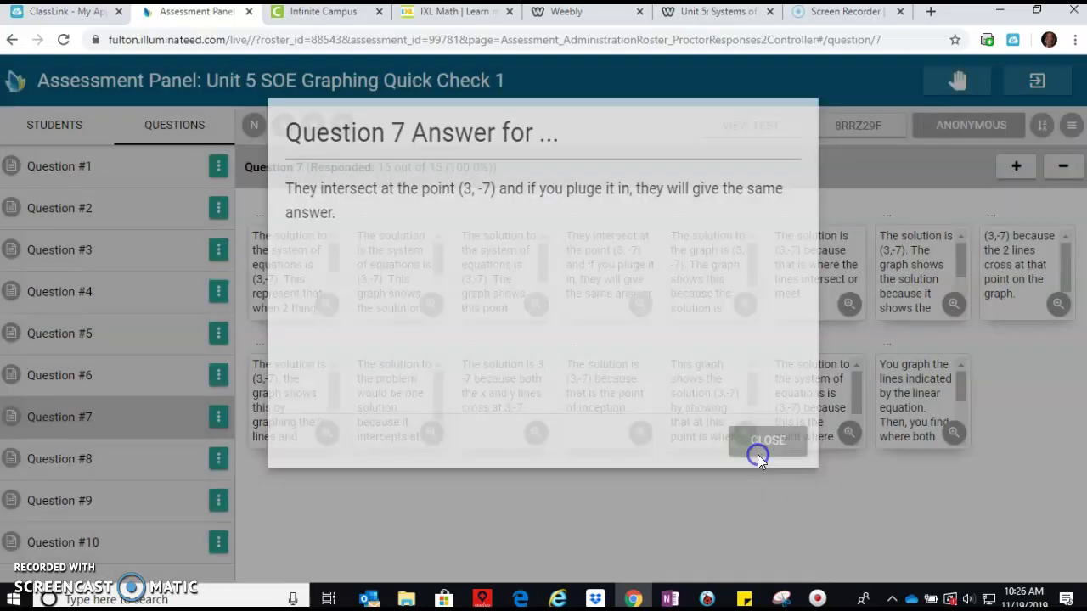
# Return to the students' live dashboard and review the available assessment features and actions.
pyautogui.click(73, 137)
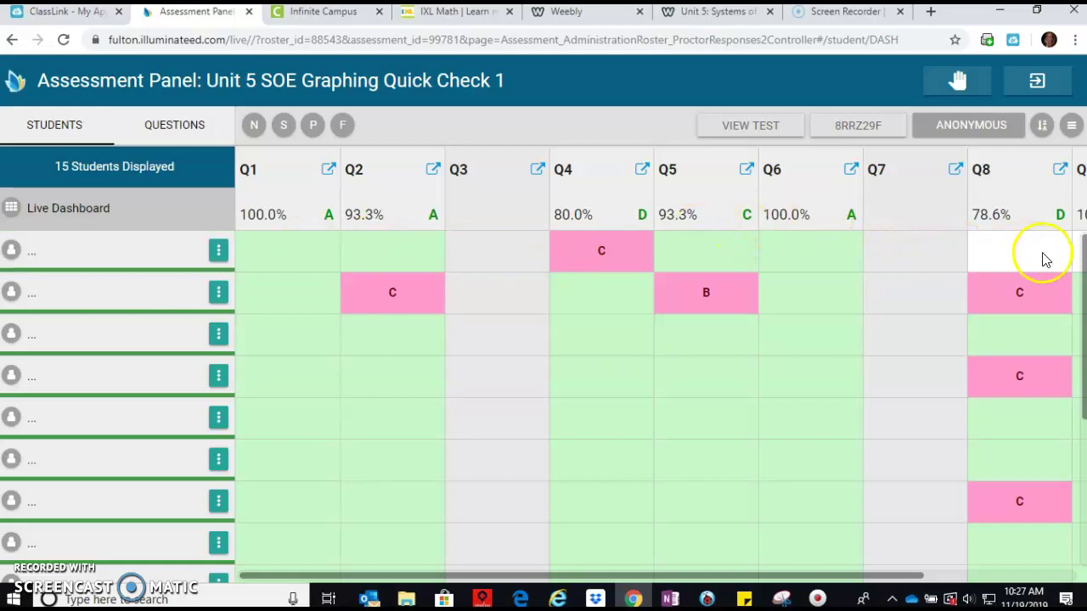
pyautogui.moveTo(1082, 259)
pyautogui.mouseDown()
pyautogui.moveTo(1082, 406)
pyautogui.moveTo(1082, 254)
pyautogui.mouseUp()
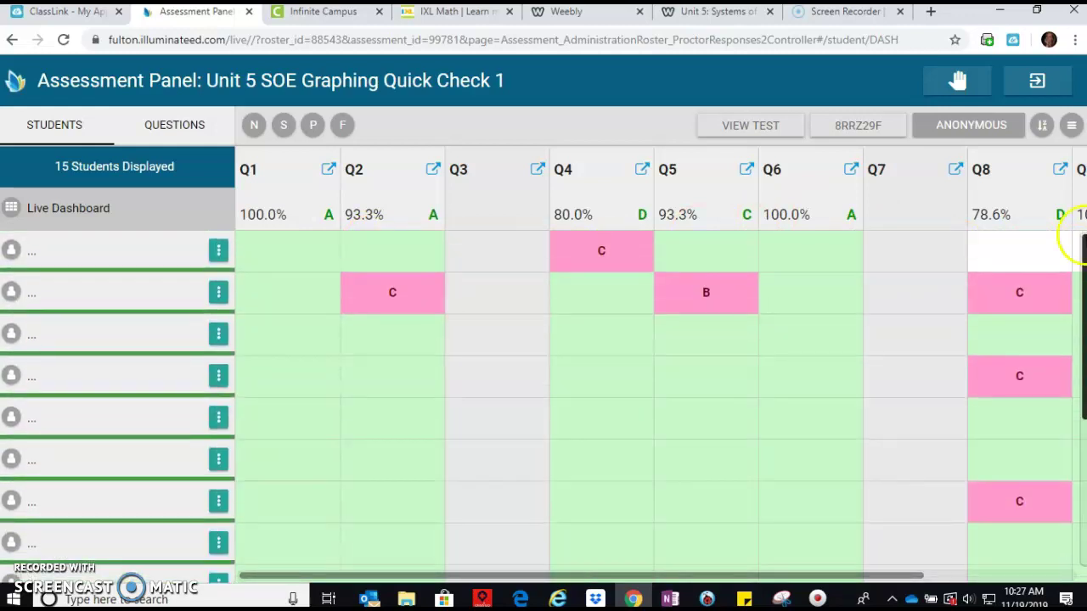
pyautogui.click(1071, 127)
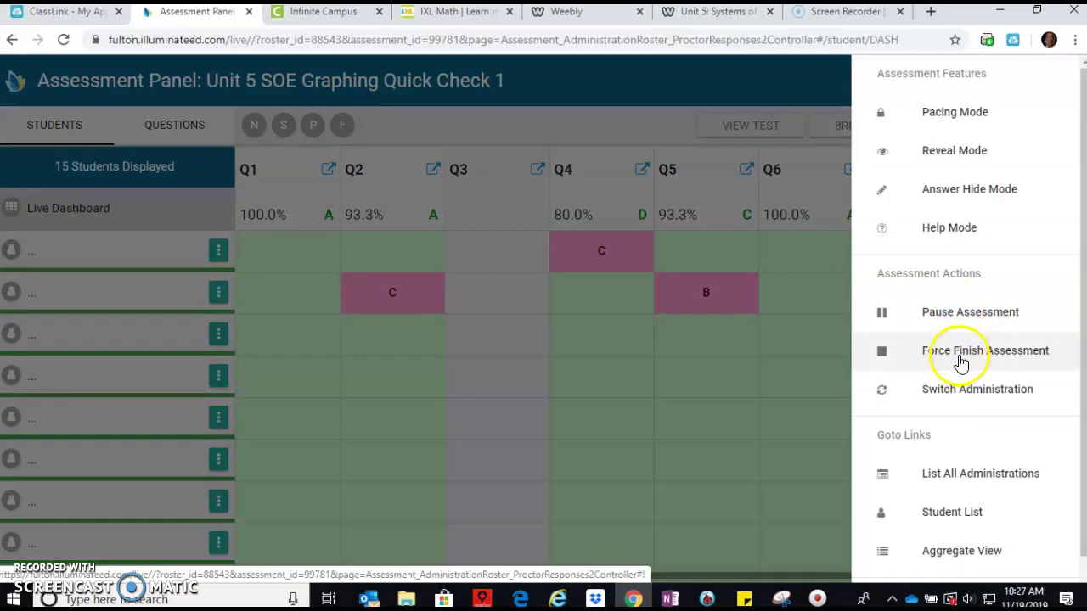
pyautogui.click(766, 378)
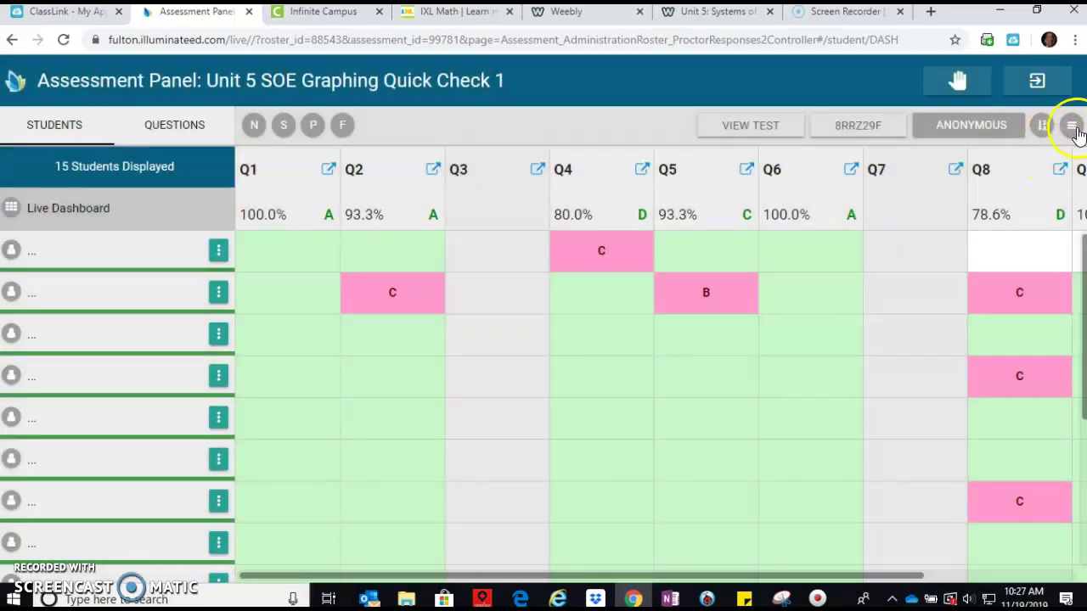
pyautogui.click(1073, 129)
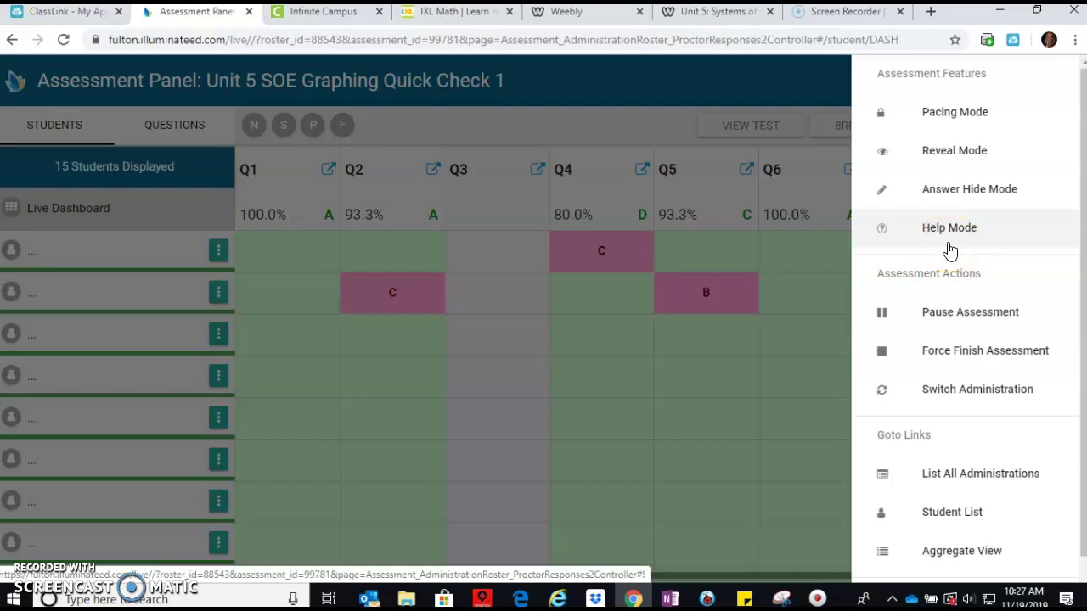
pyautogui.click(786, 287)
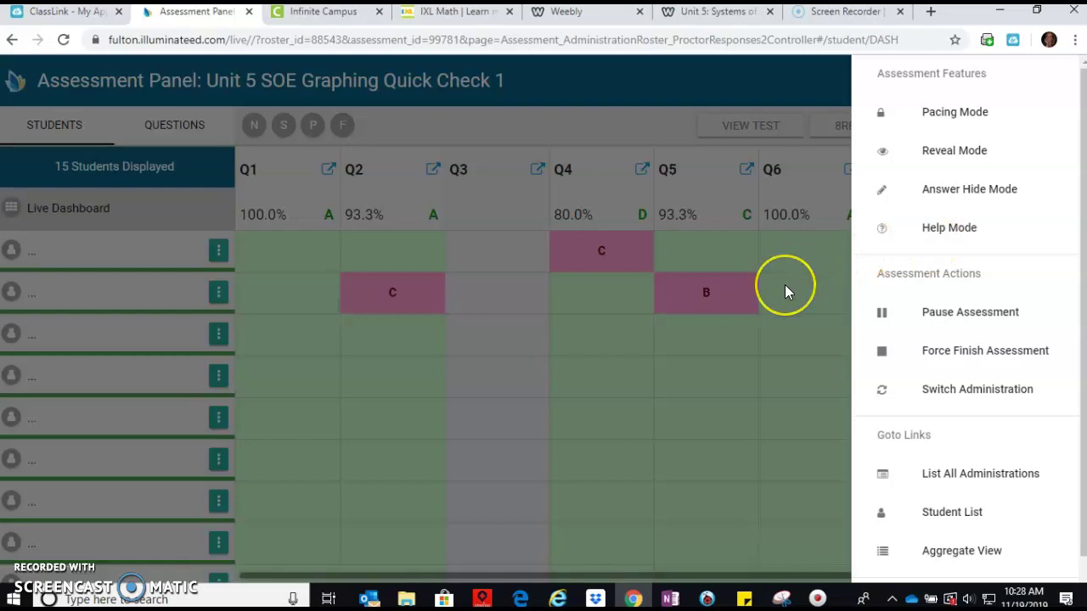
# Turn on Pacing Mode for the assessment and return to the live dashboard.
pyautogui.click(938, 131)
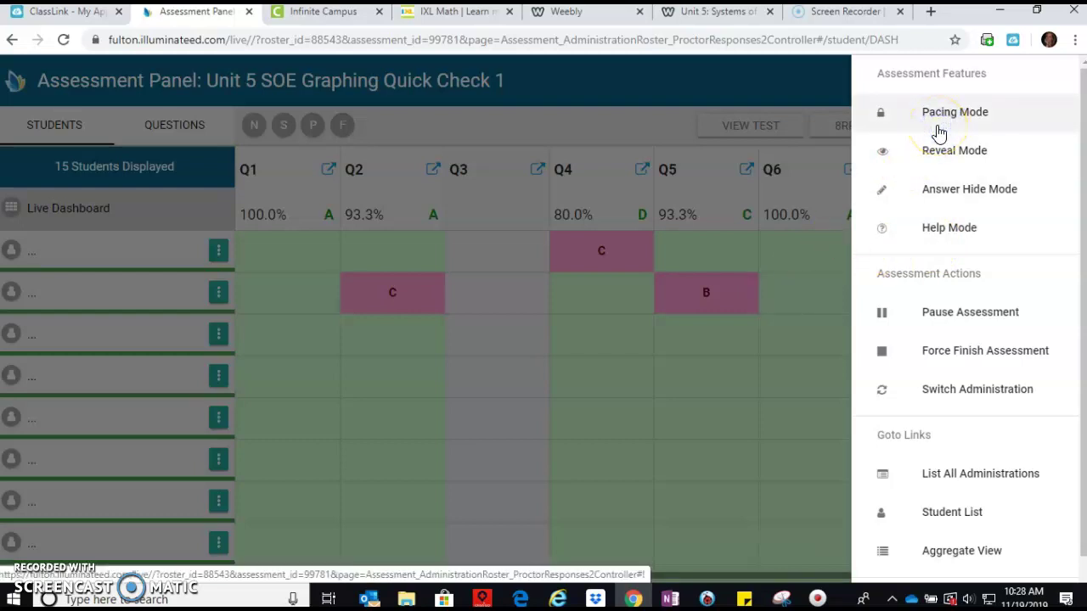
pyautogui.click(640, 305)
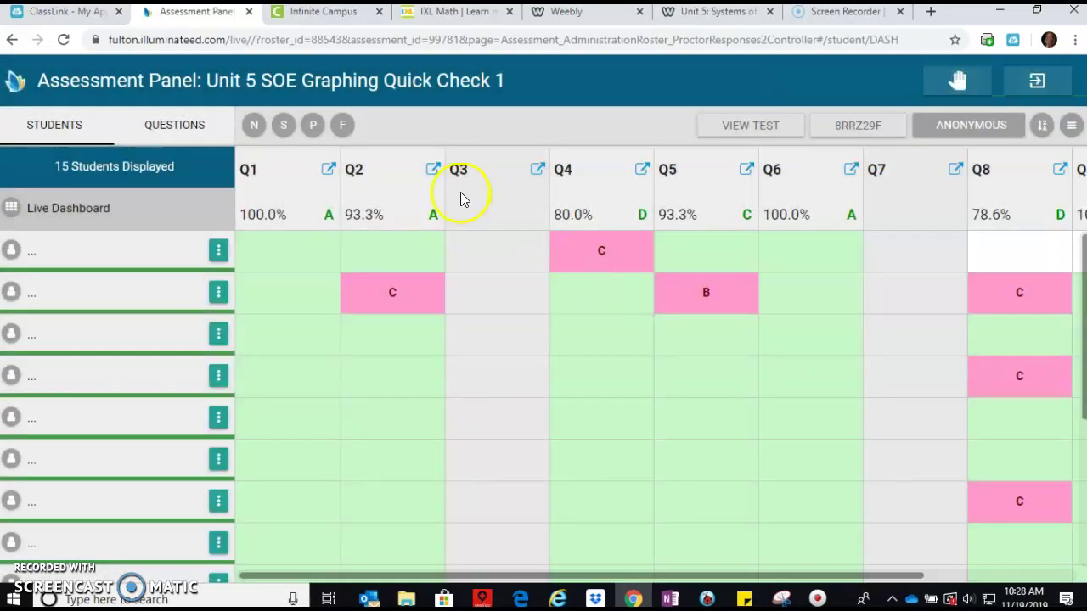
pyautogui.click(580, 199)
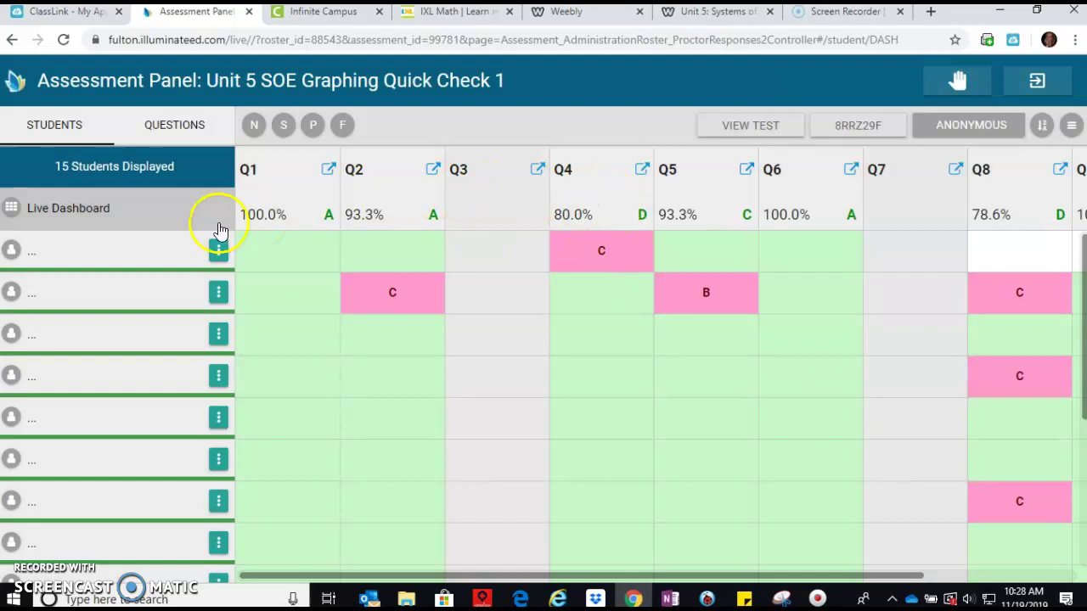
# Open the class's responses to Question 2, and go back to the students' live dashboard.
pyautogui.click(188, 128)
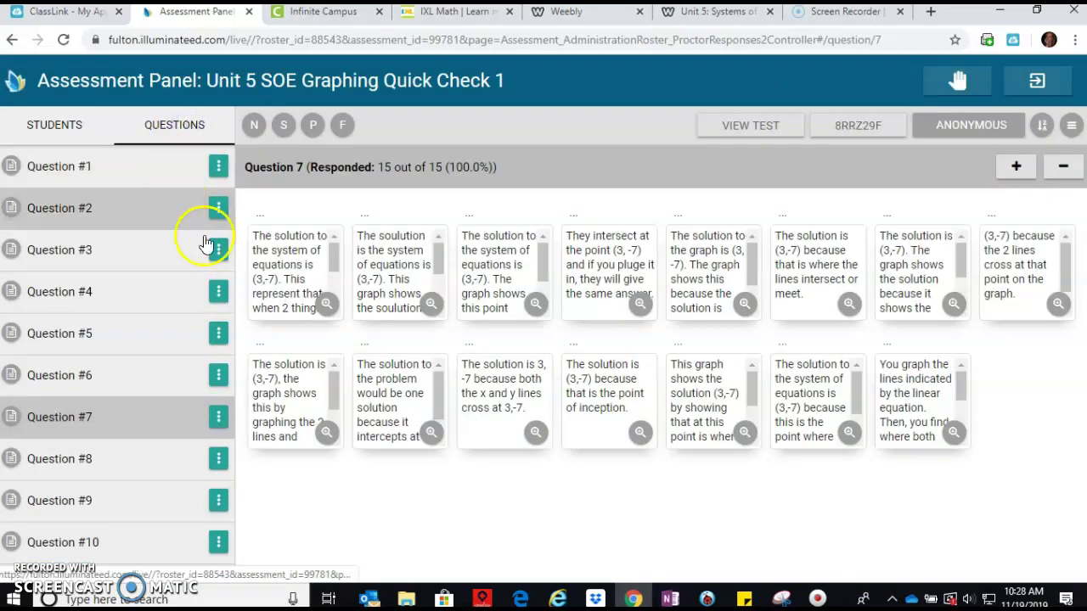
pyautogui.click(139, 199)
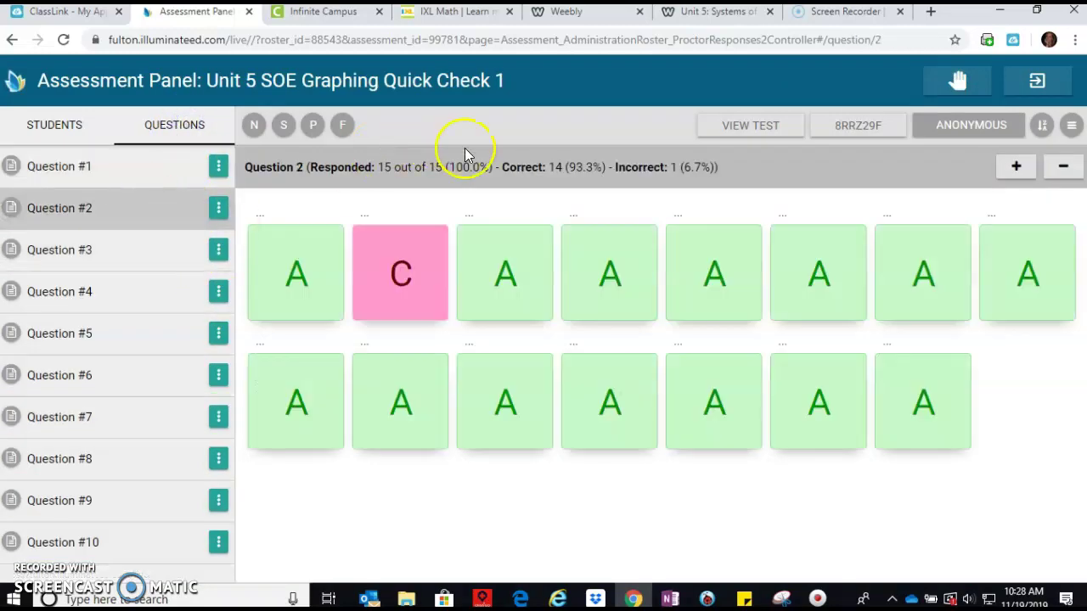
pyautogui.click(58, 130)
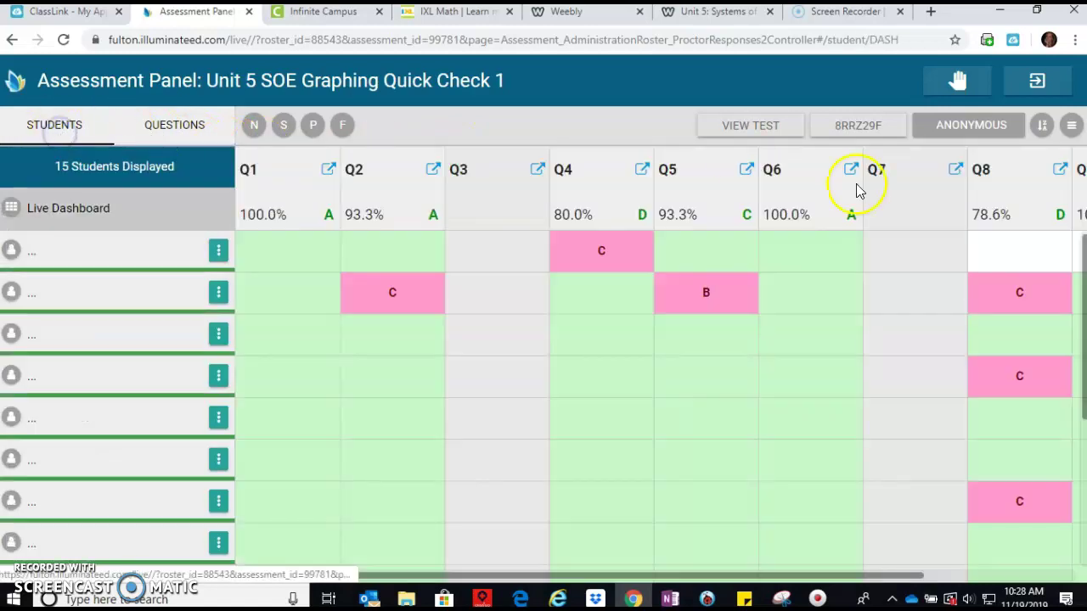
# Turn Pacing Mode back off for the assessment.
pyautogui.click(1072, 125)
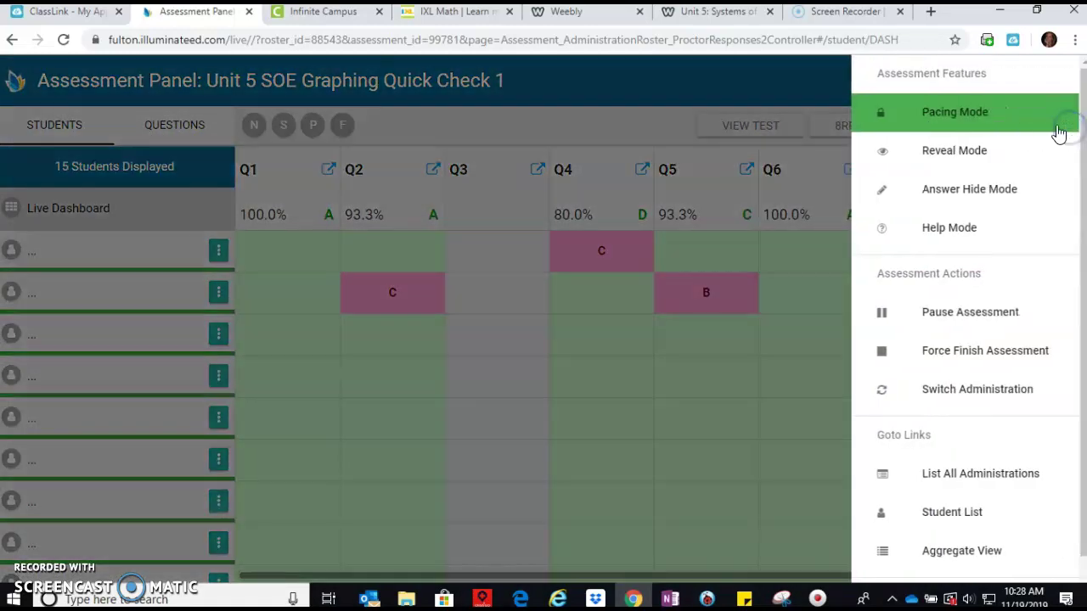
pyautogui.click(994, 119)
pyautogui.click(809, 274)
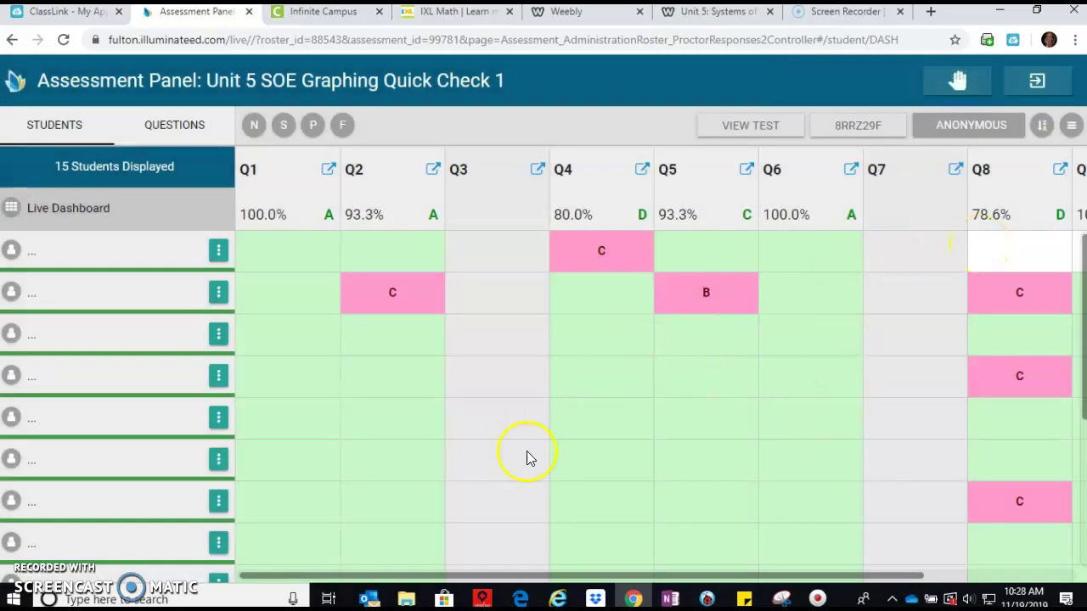
# Check the student help requests and close the request list.
pyautogui.click(953, 92)
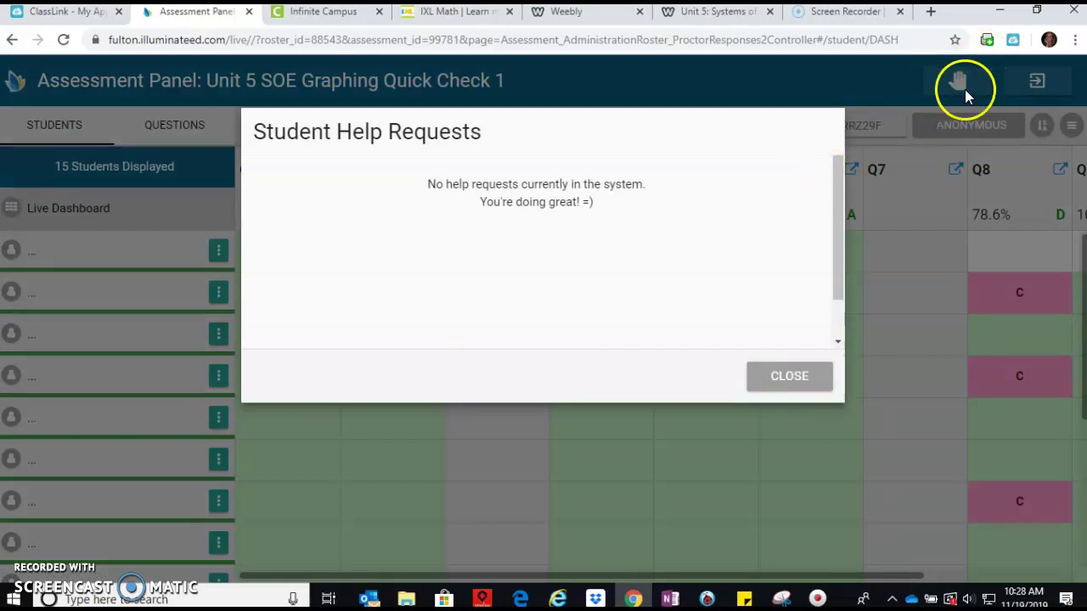
pyautogui.click(772, 385)
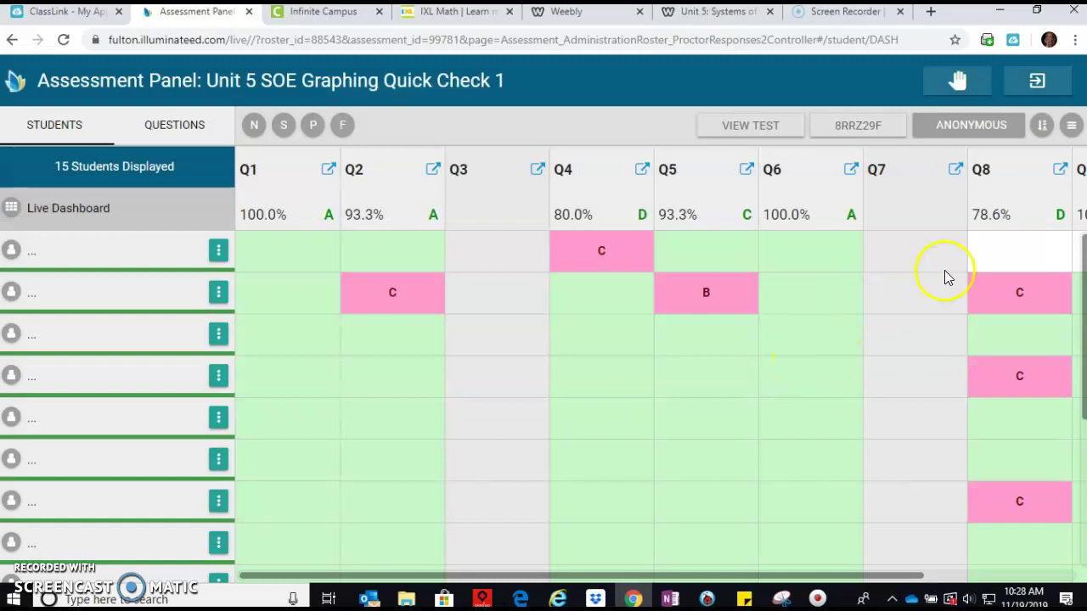
# Re-sort the student rows on the live dashboard twice and set the student name display to Anonymous.
pyautogui.click(1035, 136)
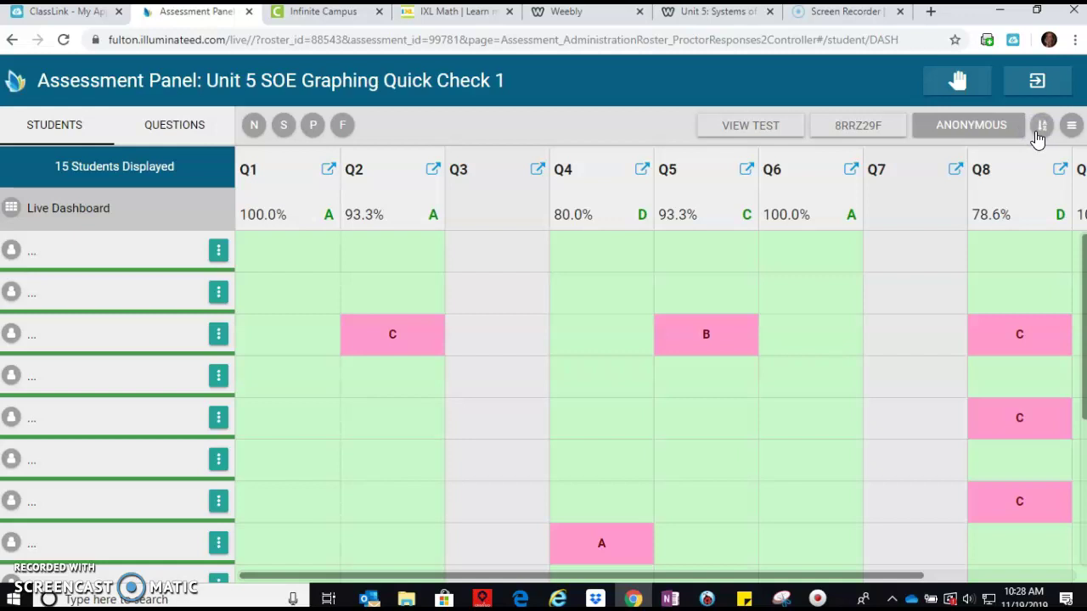
pyautogui.click(1039, 127)
pyautogui.click(986, 131)
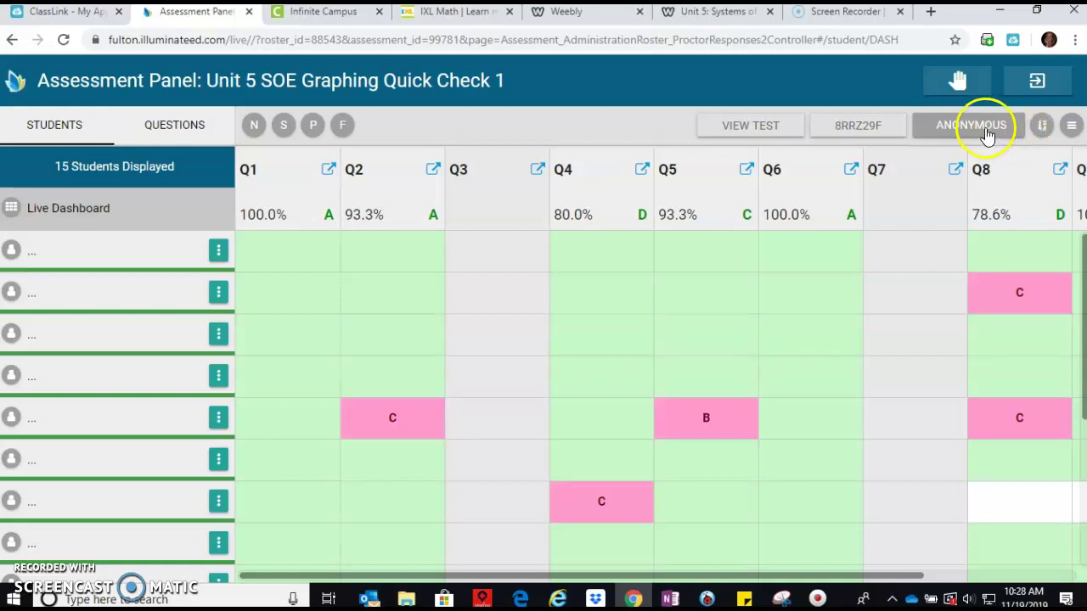
pyautogui.click(986, 132)
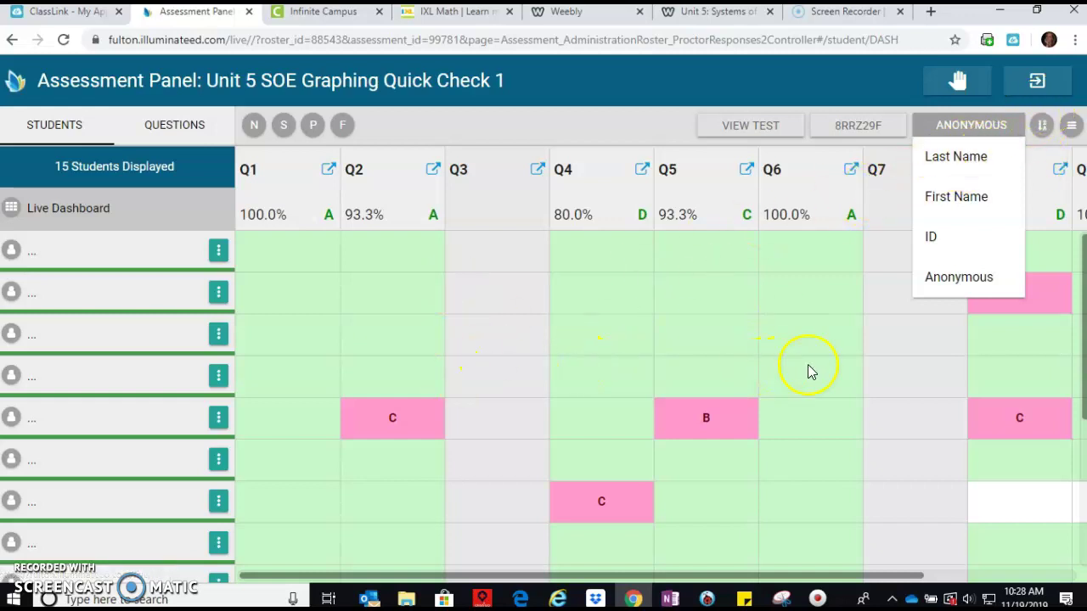
pyautogui.click(931, 280)
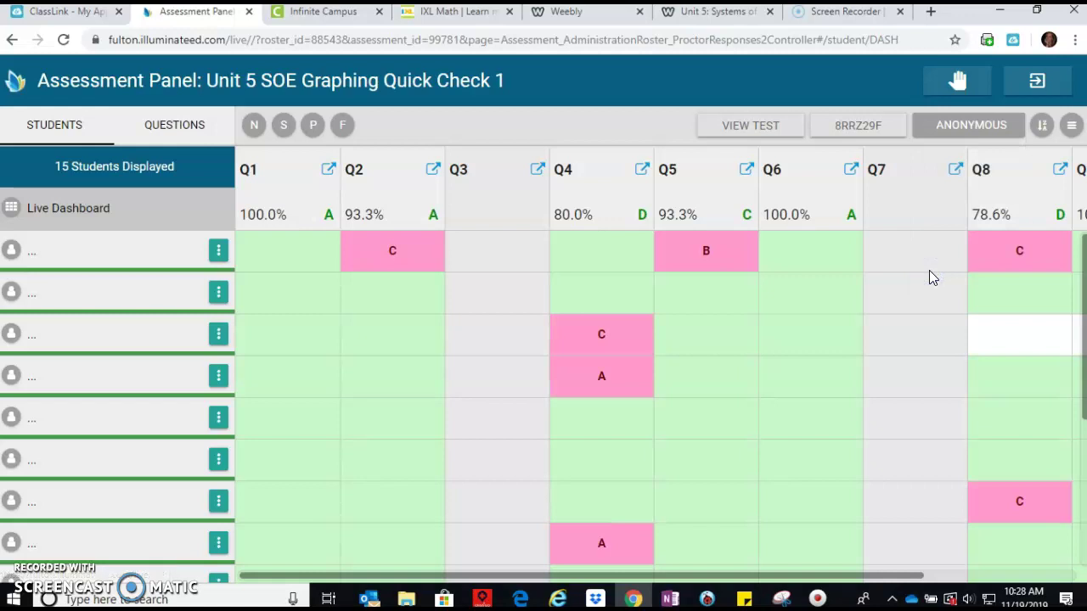
pyautogui.moveTo(1080, 259)
pyautogui.mouseDown()
pyautogui.moveTo(1081, 301)
pyautogui.moveTo(1082, 259)
pyautogui.mouseUp()
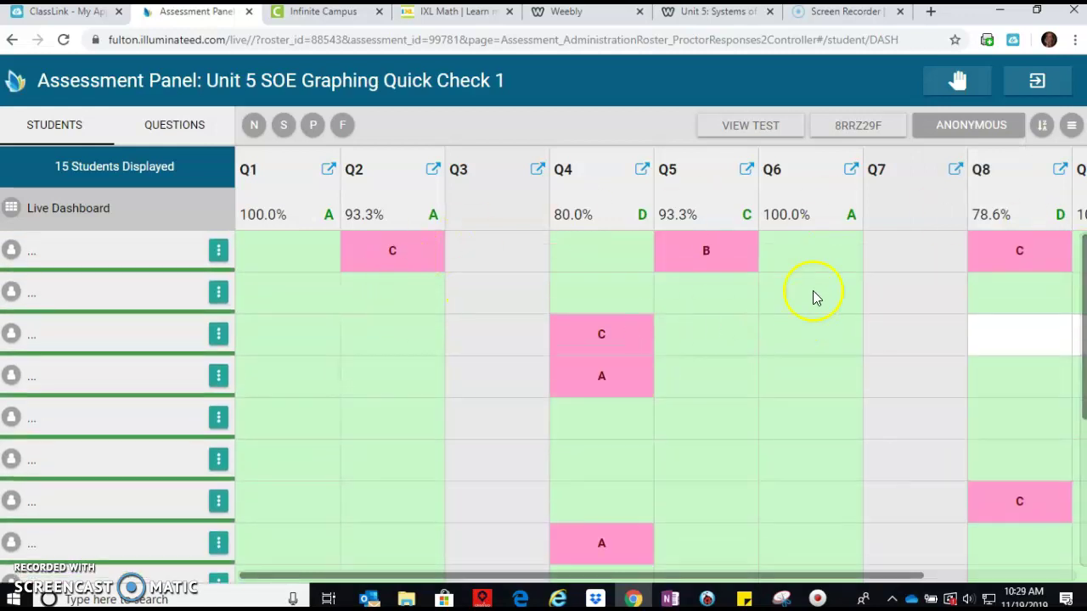
# Exit the Assessment Panel and view the full list of the quick check's active administrations.
pyautogui.click(1037, 85)
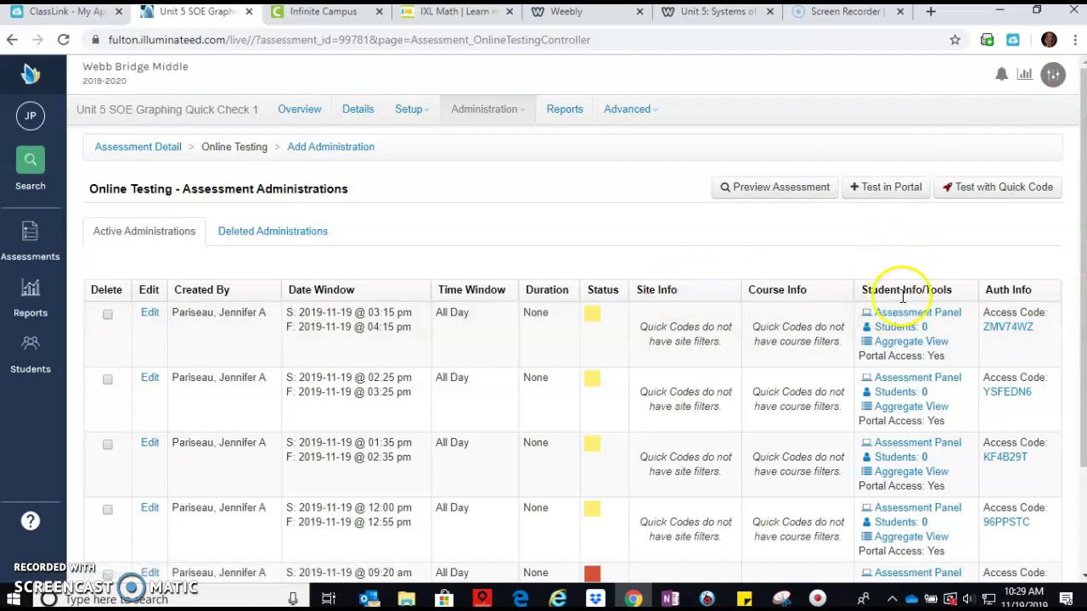
pyautogui.moveTo(1082, 201); pyautogui.dragTo(1071, 317)
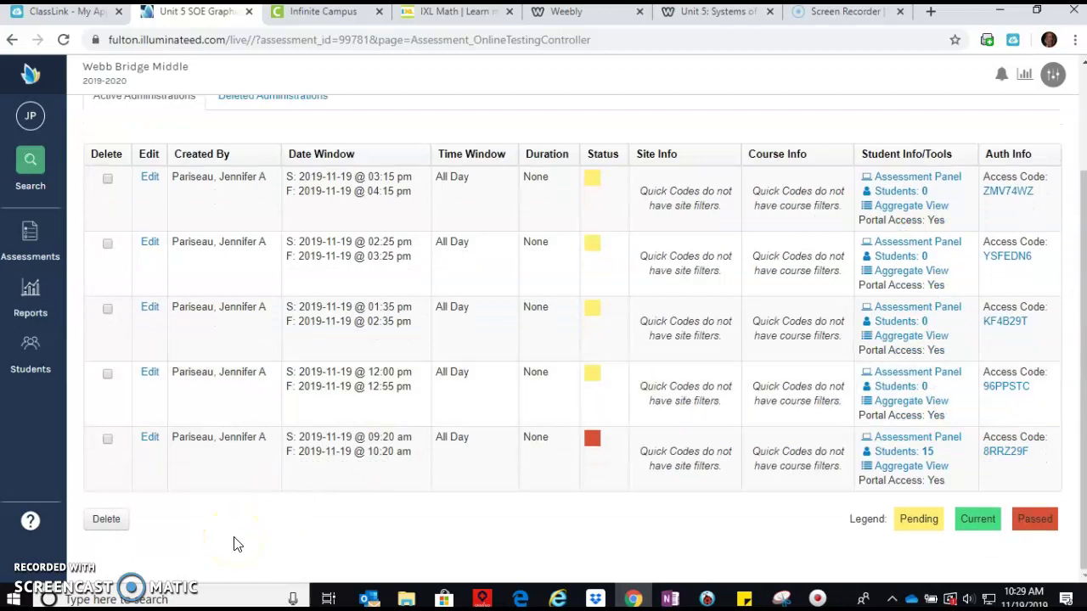
# Open the 09:20 am administration for editing, review its Assessment Review Settings, and save it.
pyautogui.click(149, 442)
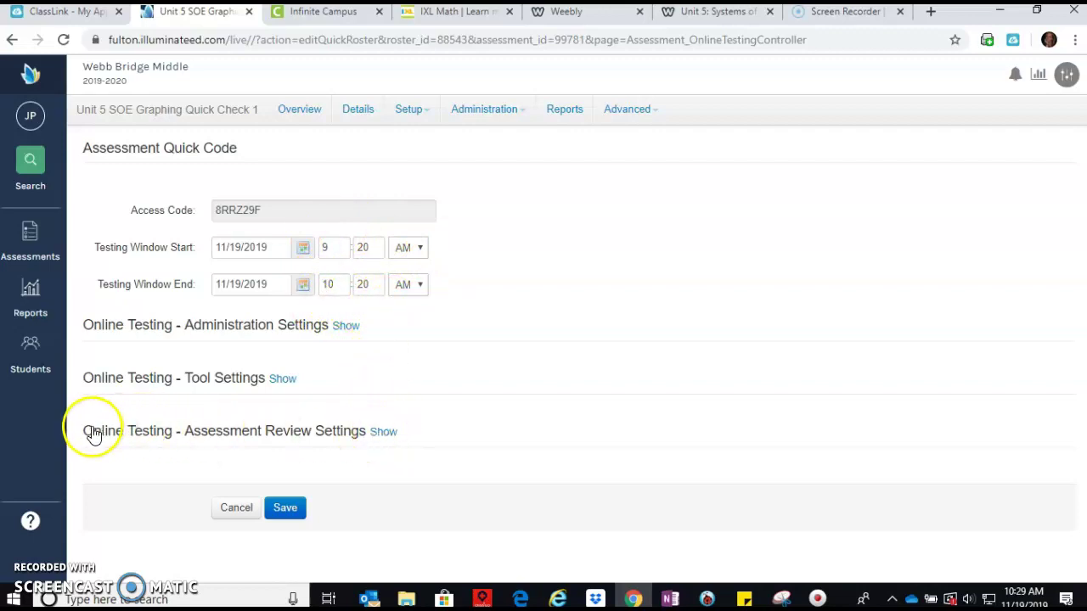
pyautogui.click(382, 435)
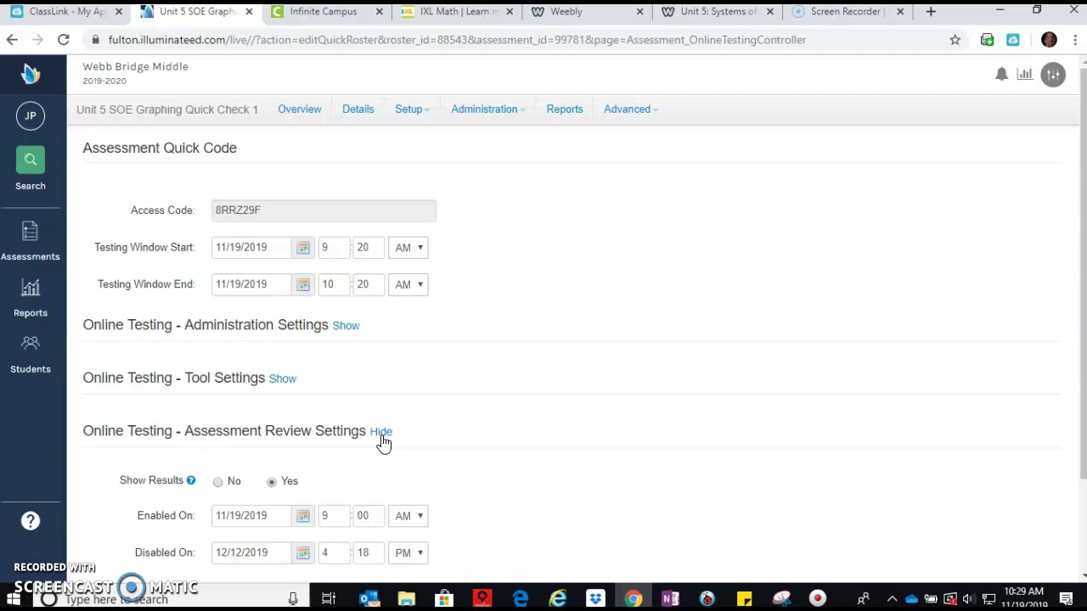
pyautogui.moveTo(1079, 246); pyautogui.dragTo(1080, 338)
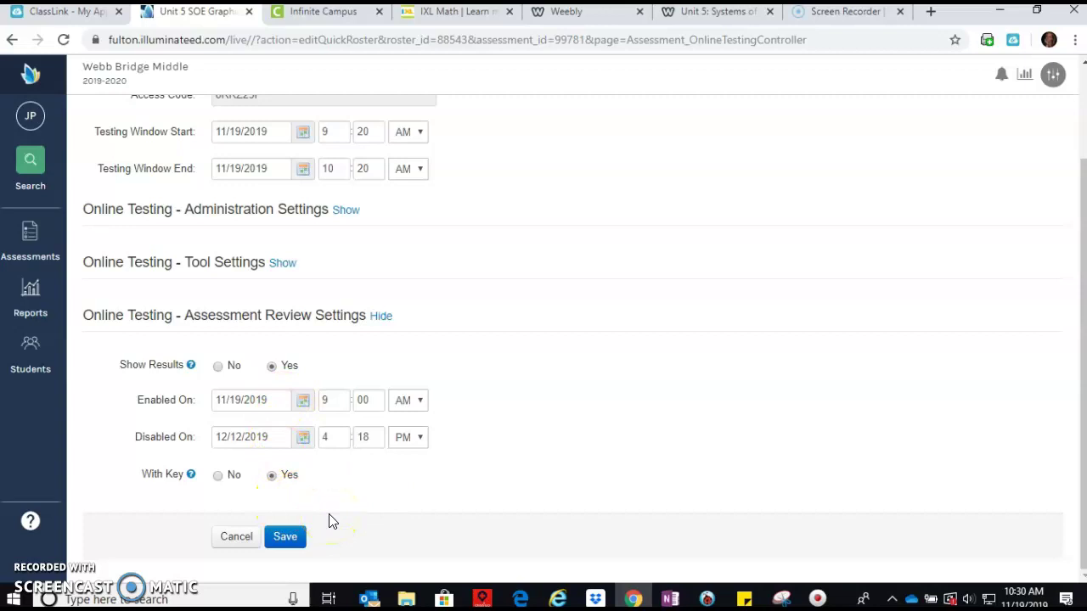
pyautogui.click(285, 539)
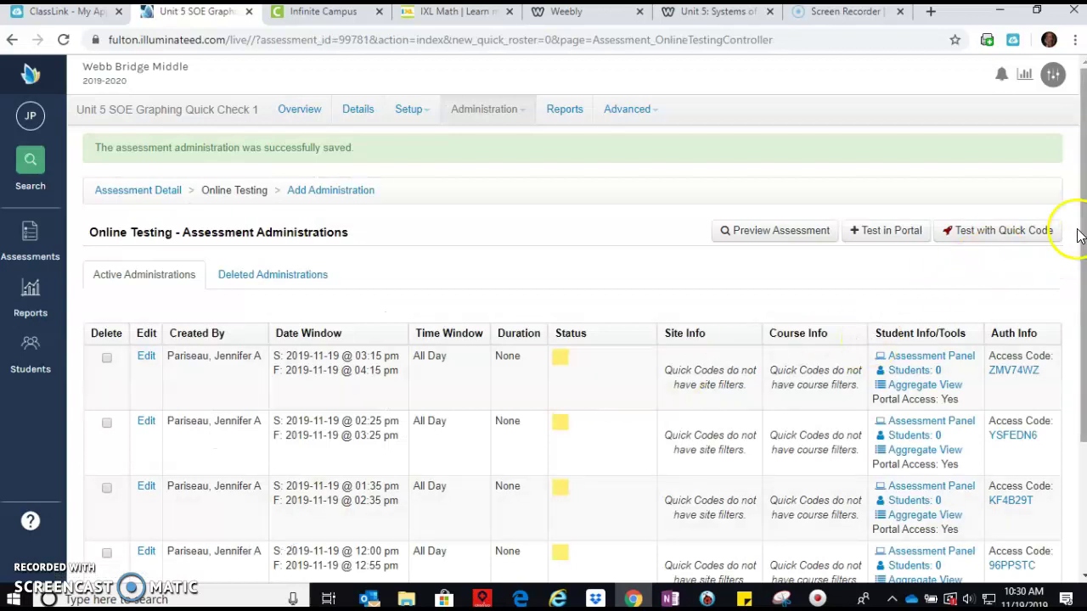
# Display the quick access code for the 09:20 am administration and close it.
pyautogui.moveTo(1079, 239); pyautogui.dragTo(1075, 332)
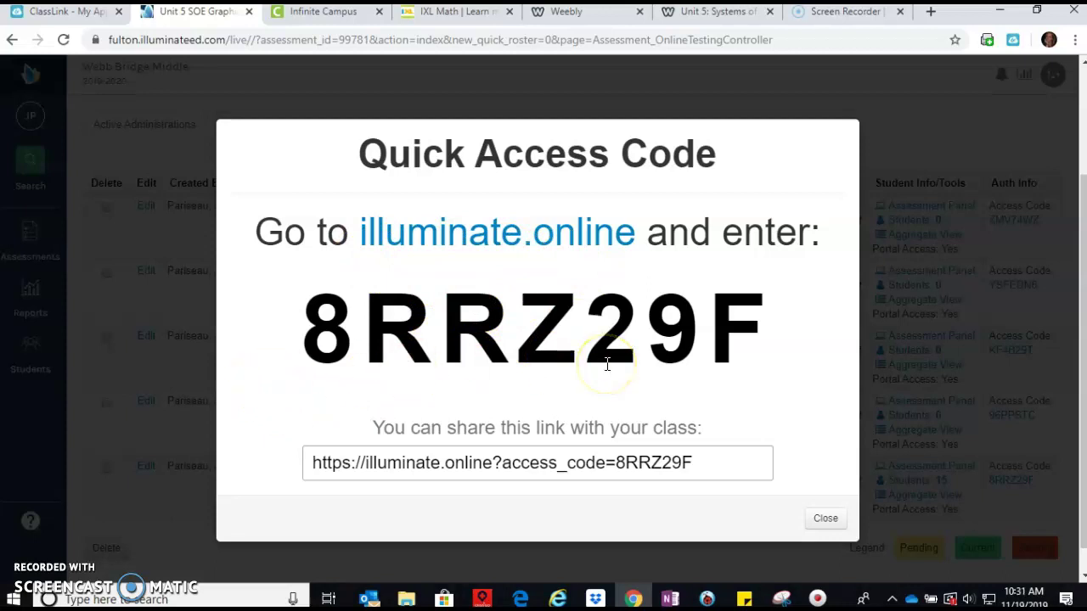
pyautogui.click(824, 520)
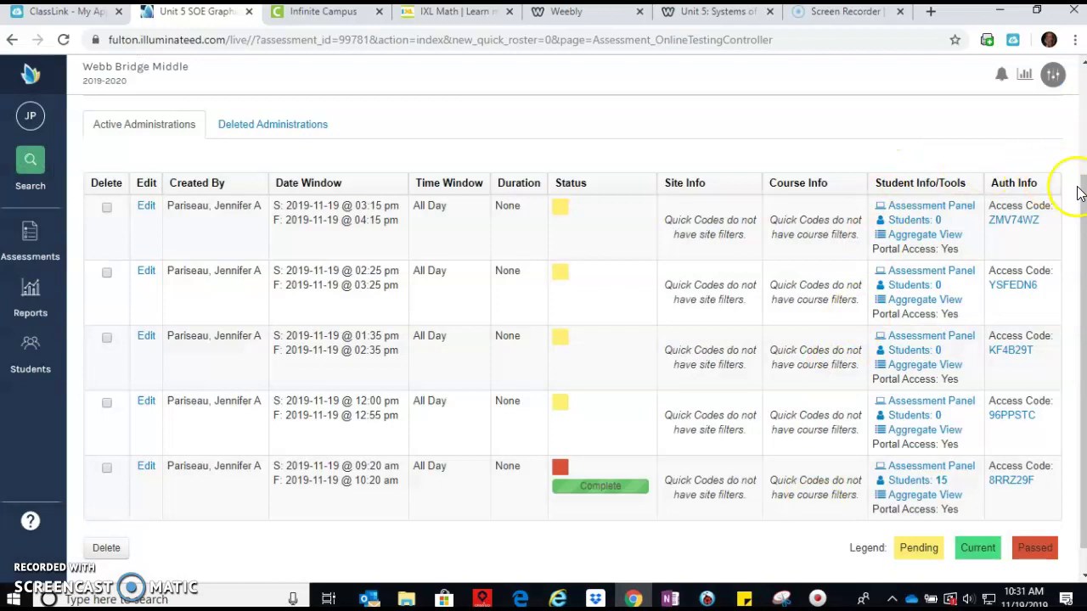
pyautogui.moveTo(1081, 189); pyautogui.dragTo(1083, 78)
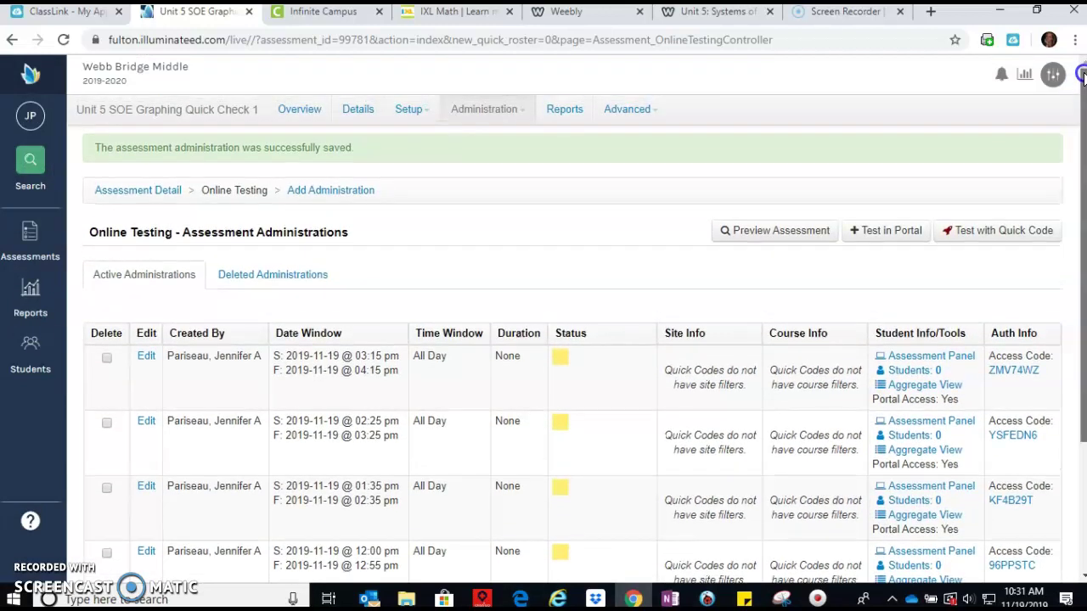
# Try to launch Illuminate (Staff) from the ClassLink apps page and close the page it opens.
pyautogui.click(68, 11)
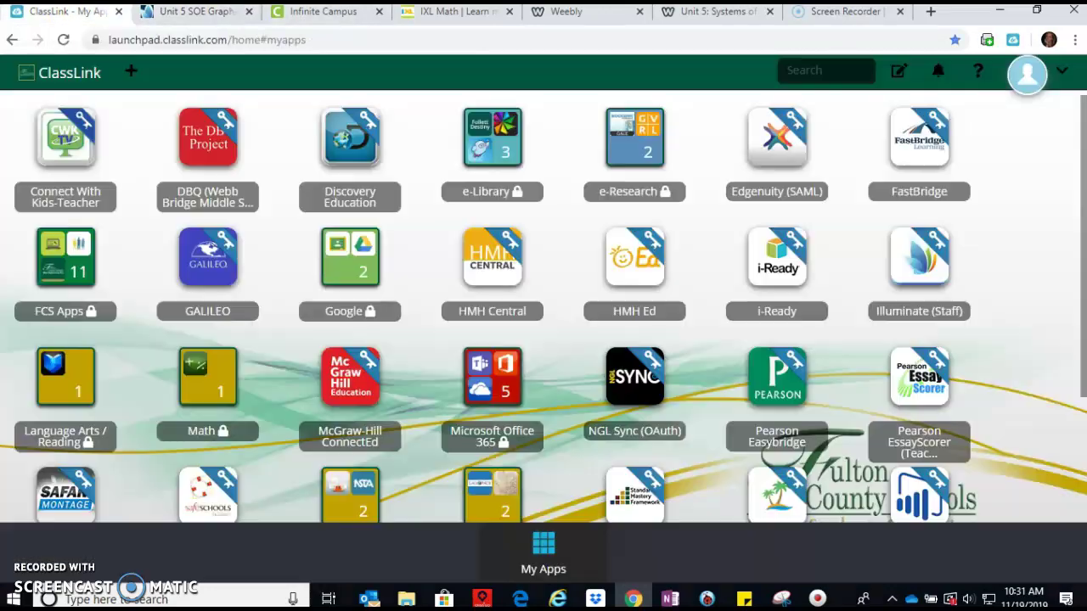
pyautogui.click(917, 259)
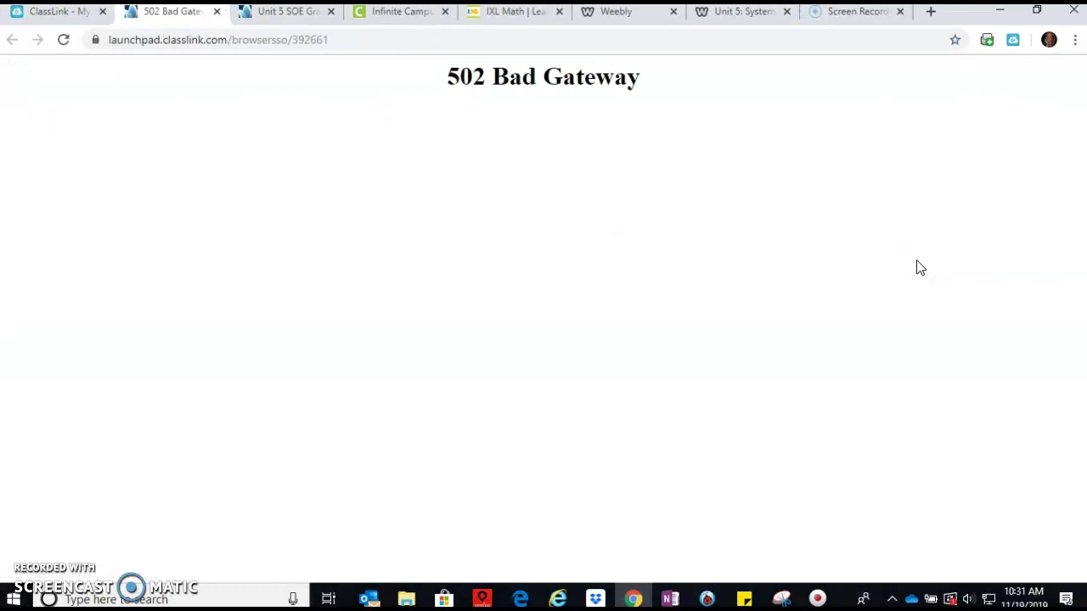
pyautogui.click(217, 13)
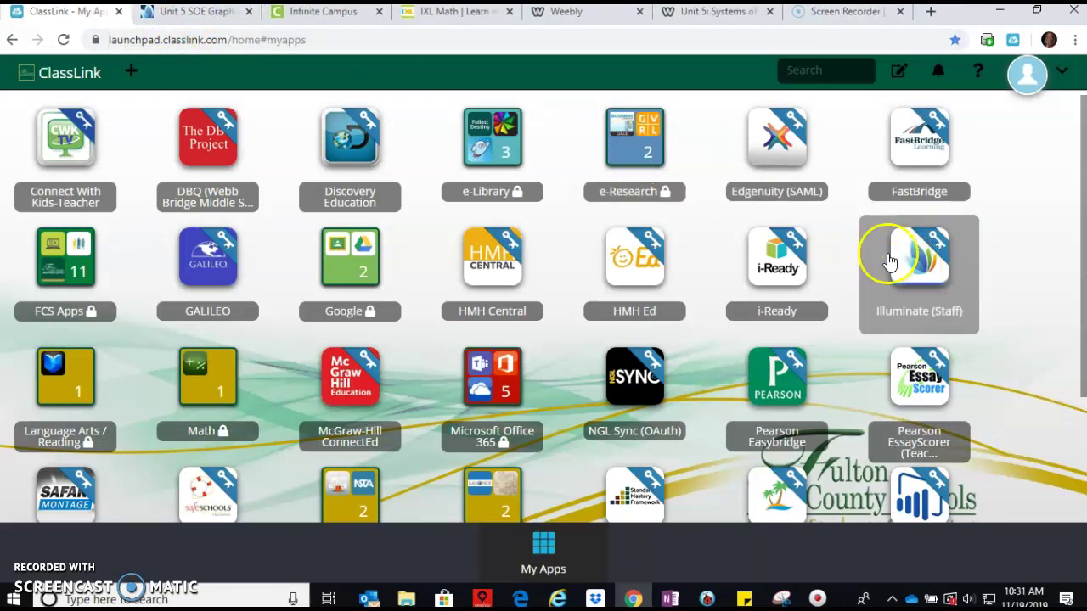
# Return to the Unit 5 SOE Graphing Quick Check 1 administrations and review the list down to the 09:20 am entry.
pyautogui.click(185, 16)
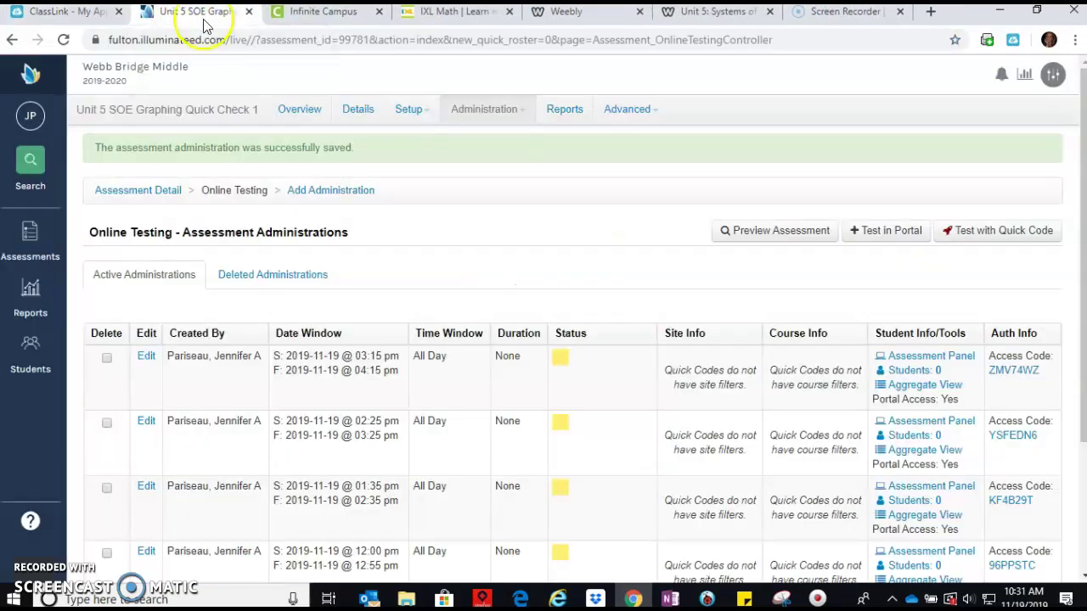
pyautogui.scroll(-2, 367, 455)
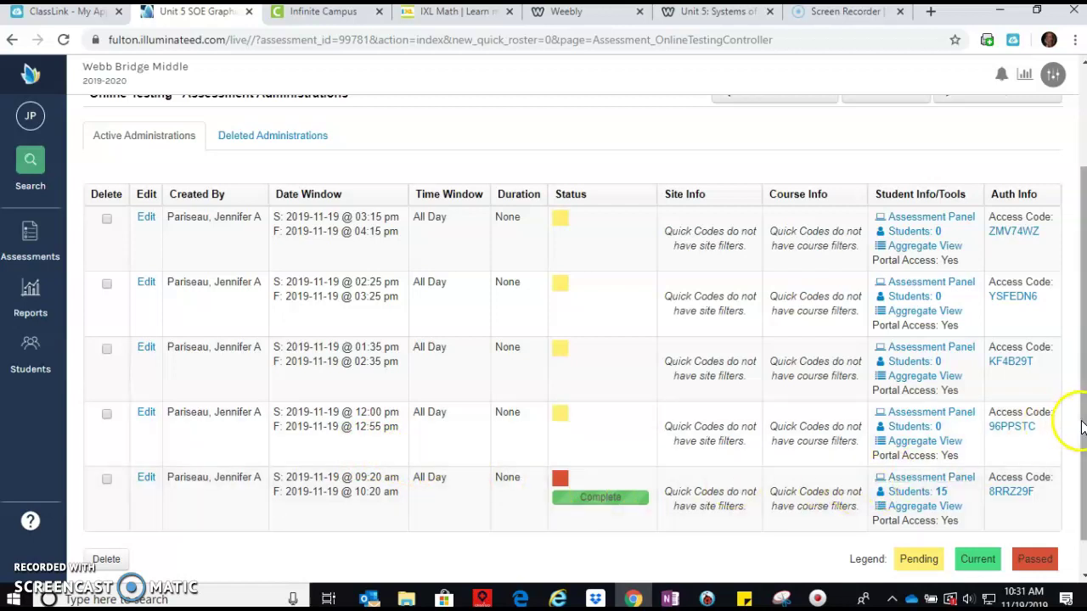
pyautogui.scroll(-1, 1080, 466)
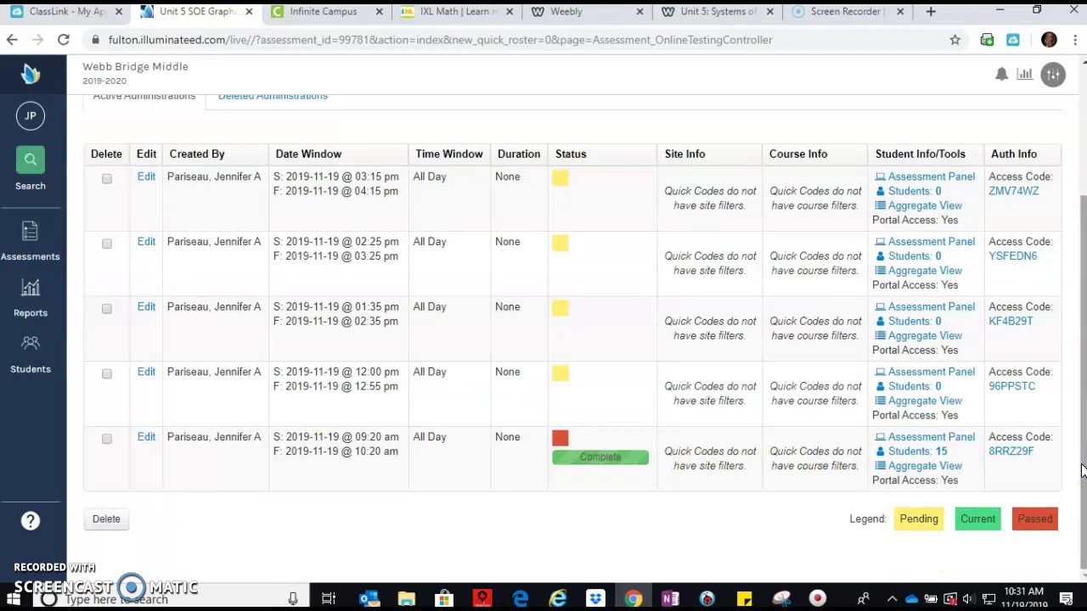